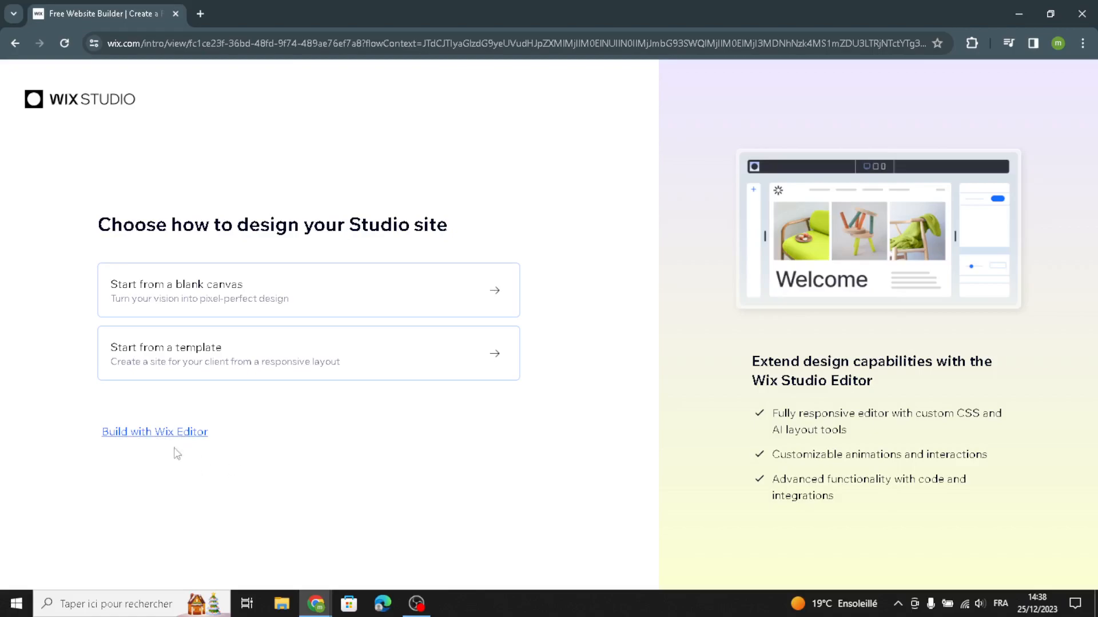
Start a site with Wix Editor, set it up without AI, and choose Online Gardening Store as the website type.
left_click(189, 433)
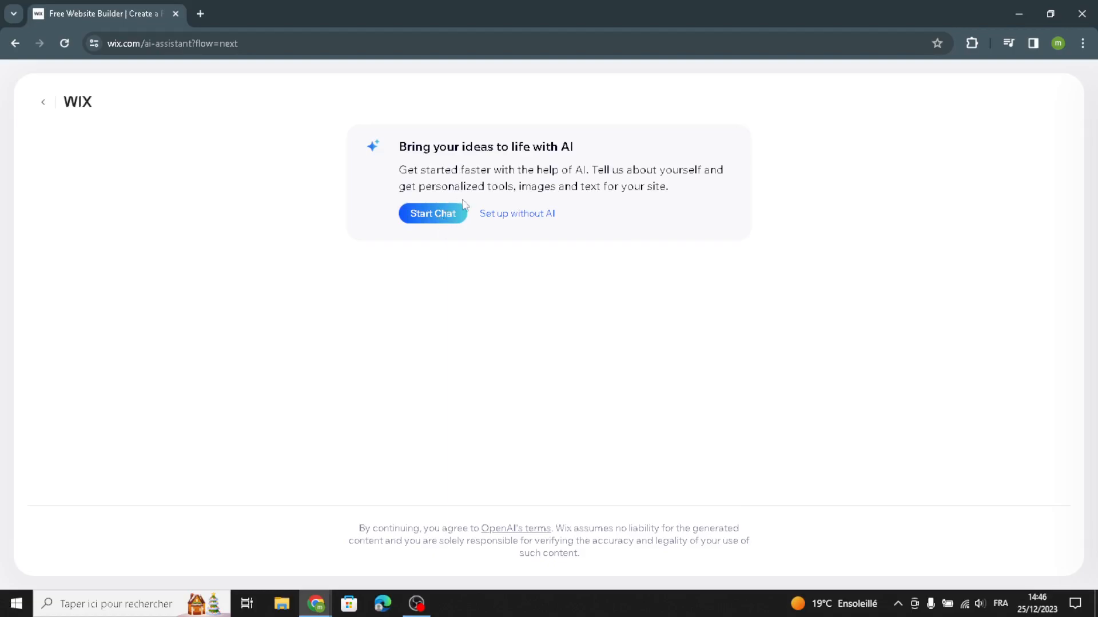
left_click(518, 220)
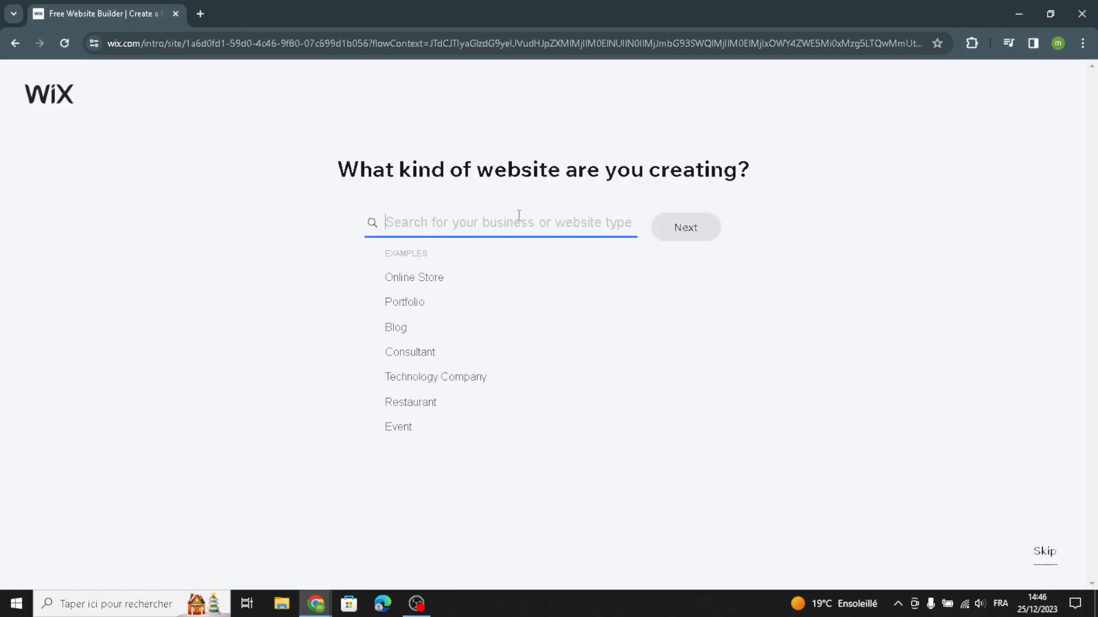
type("garden and ")
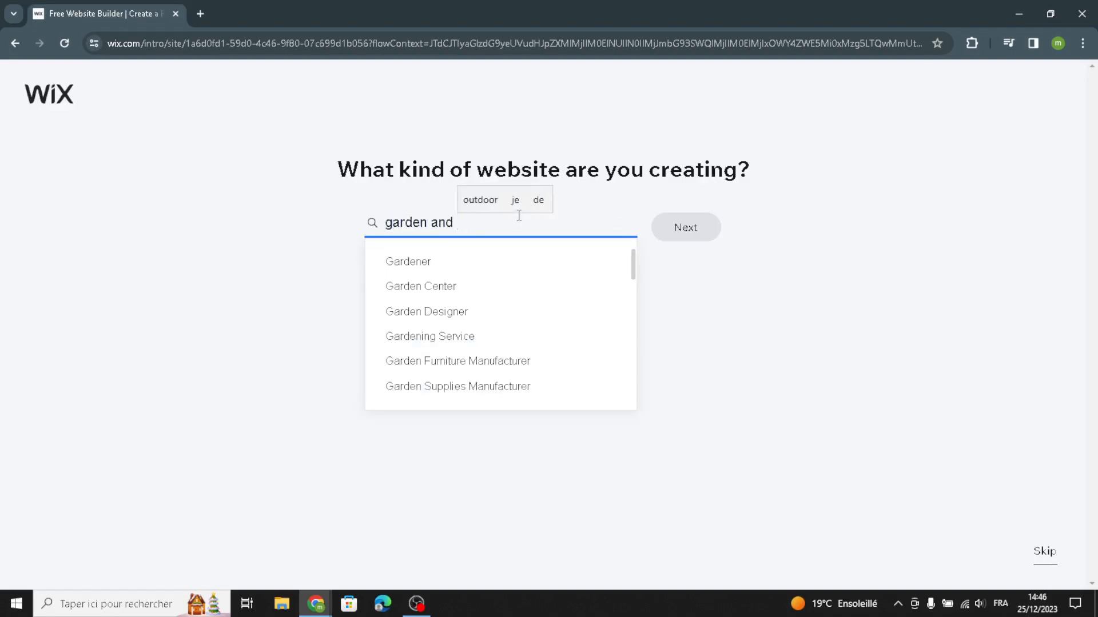
type("outde")
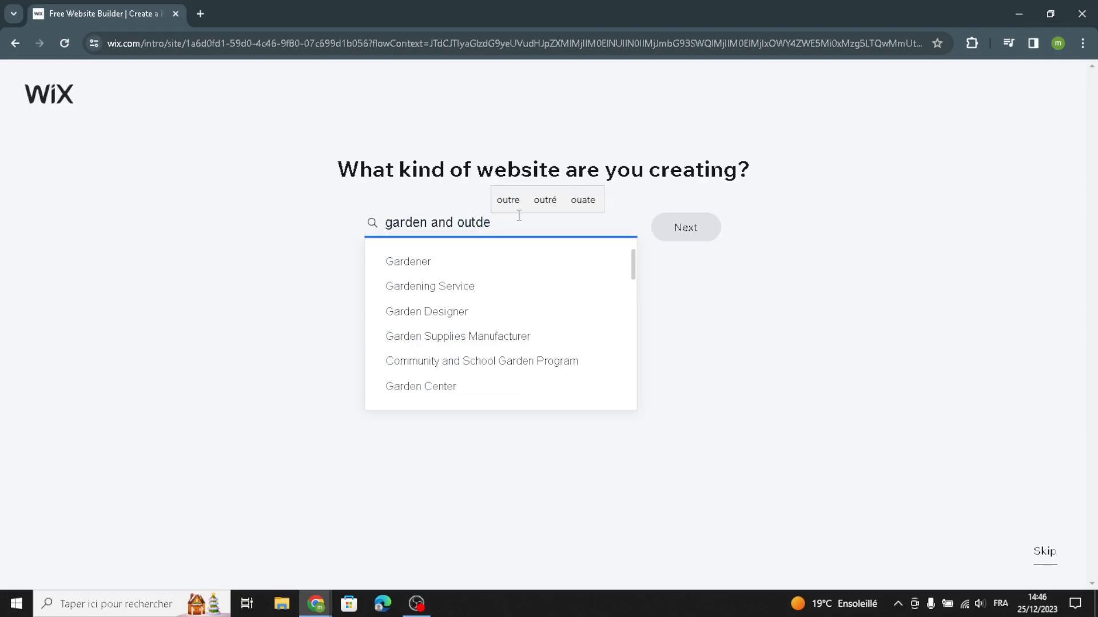
key("BackSpace")
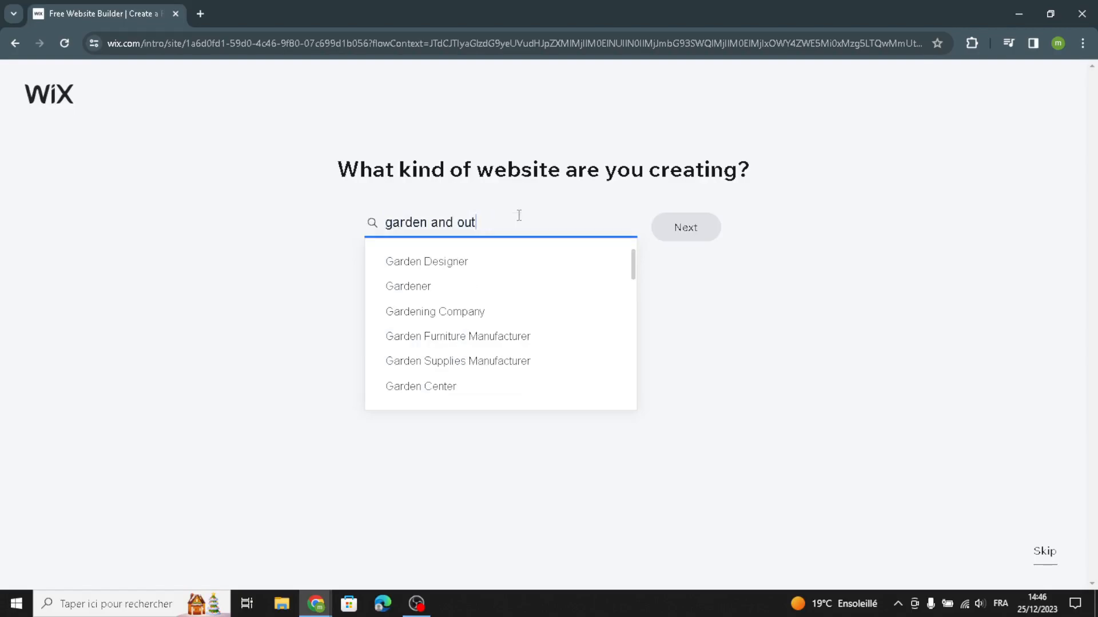
type("door decor")
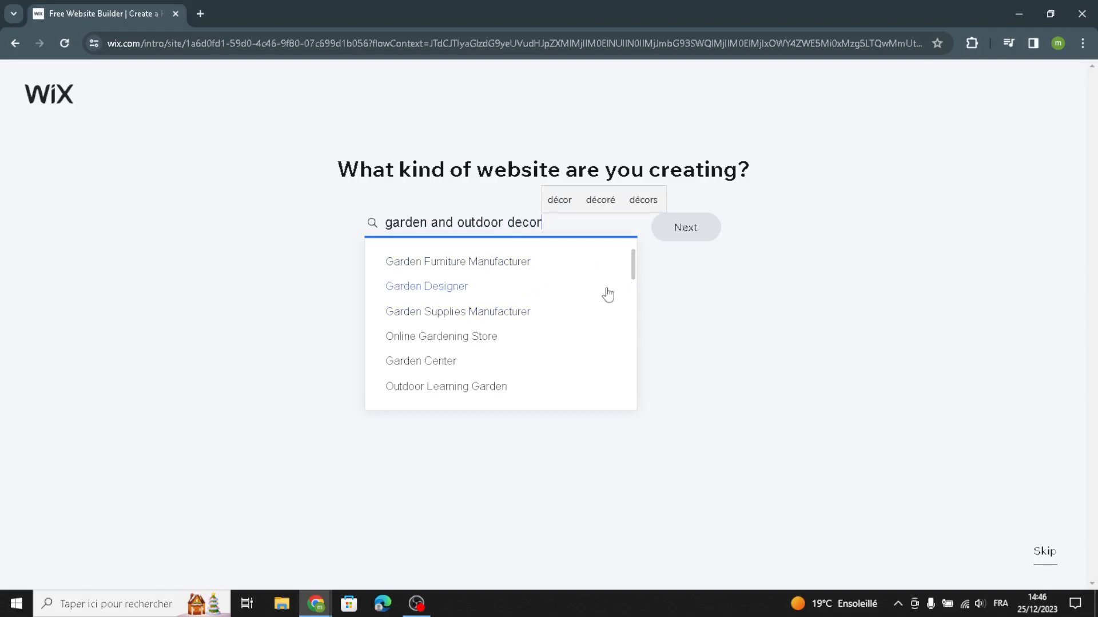
left_click(497, 341)
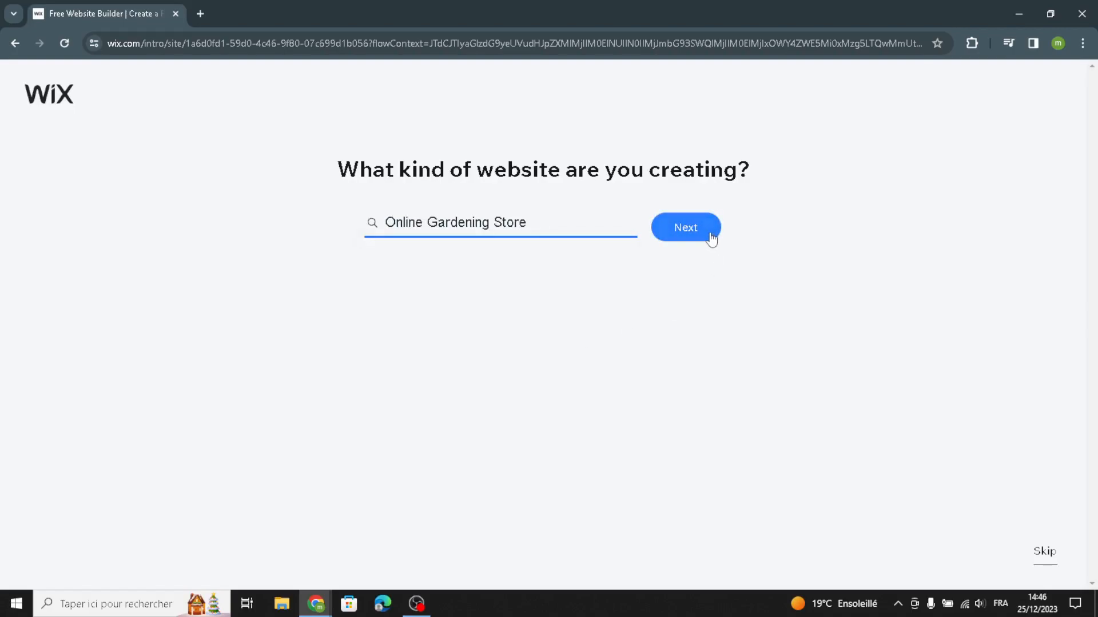
left_click(711, 238)
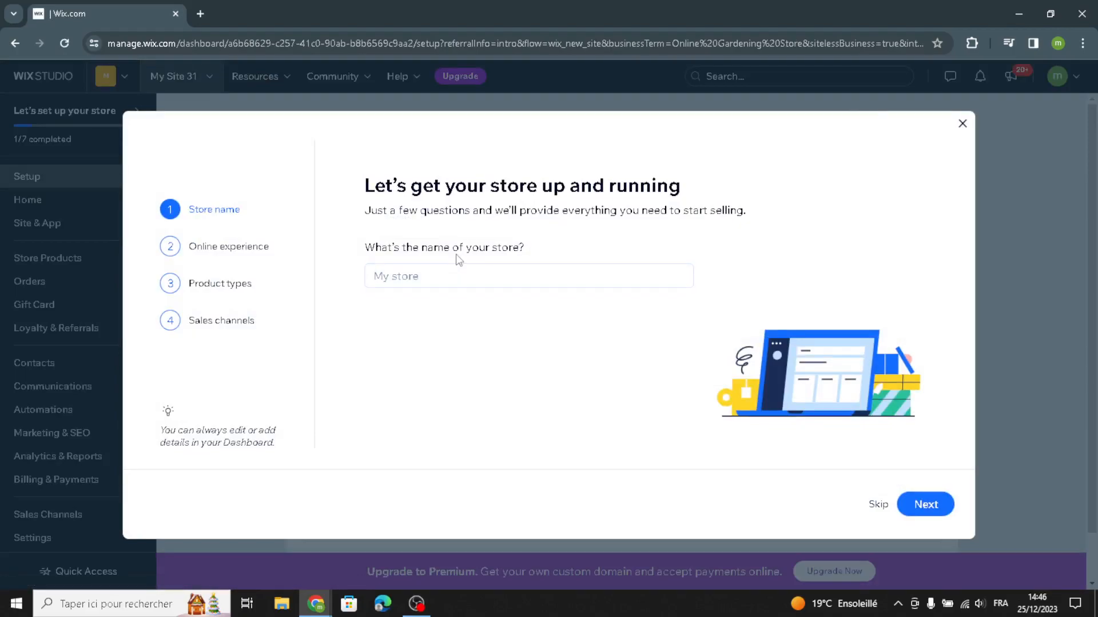
Name the store Greenscape Accents and leave the question about an existing online store unanswered.
left_click(465, 270)
type("Greenscape Growers")
left_click(925, 504)
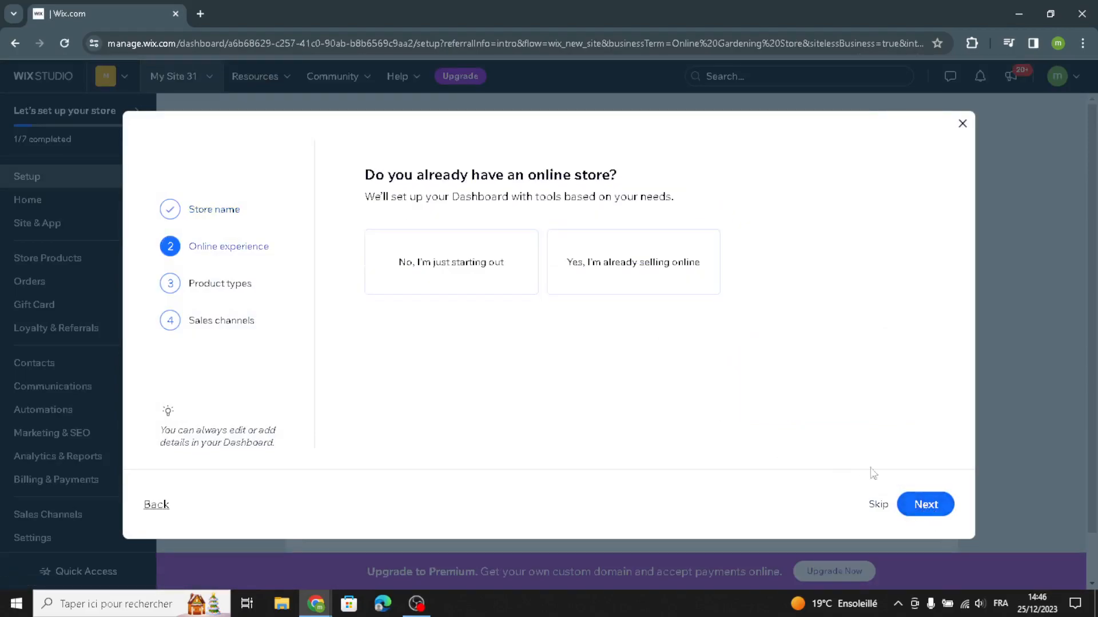
left_click(915, 506)
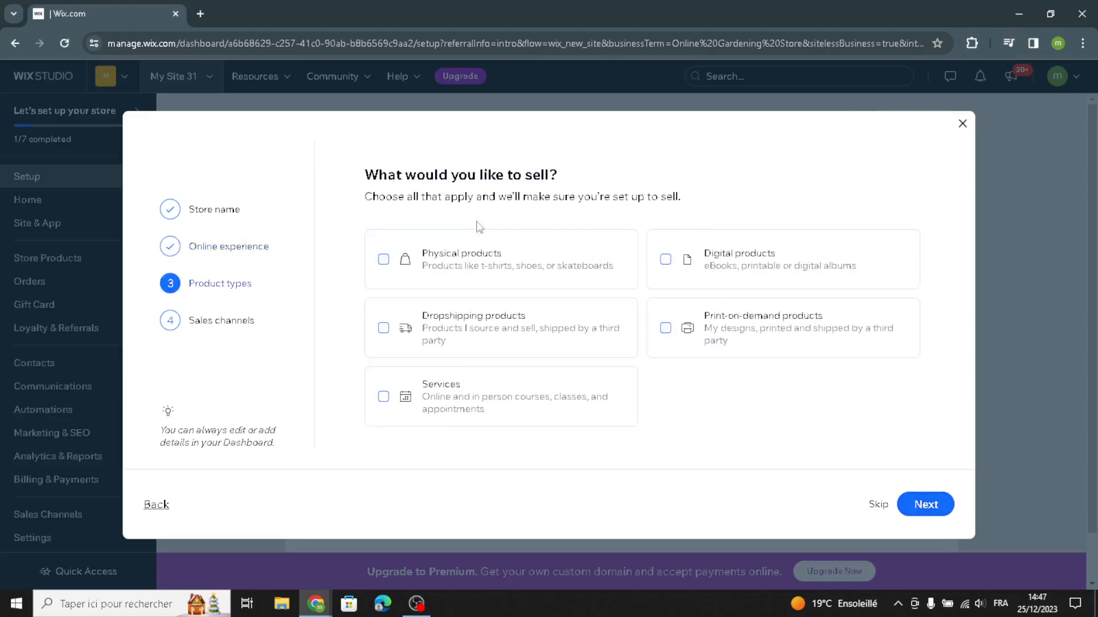
Choose physical products to sell, add My mobile app and Marketplaces & social media as sales channels, and finish the store setup.
left_click(601, 285)
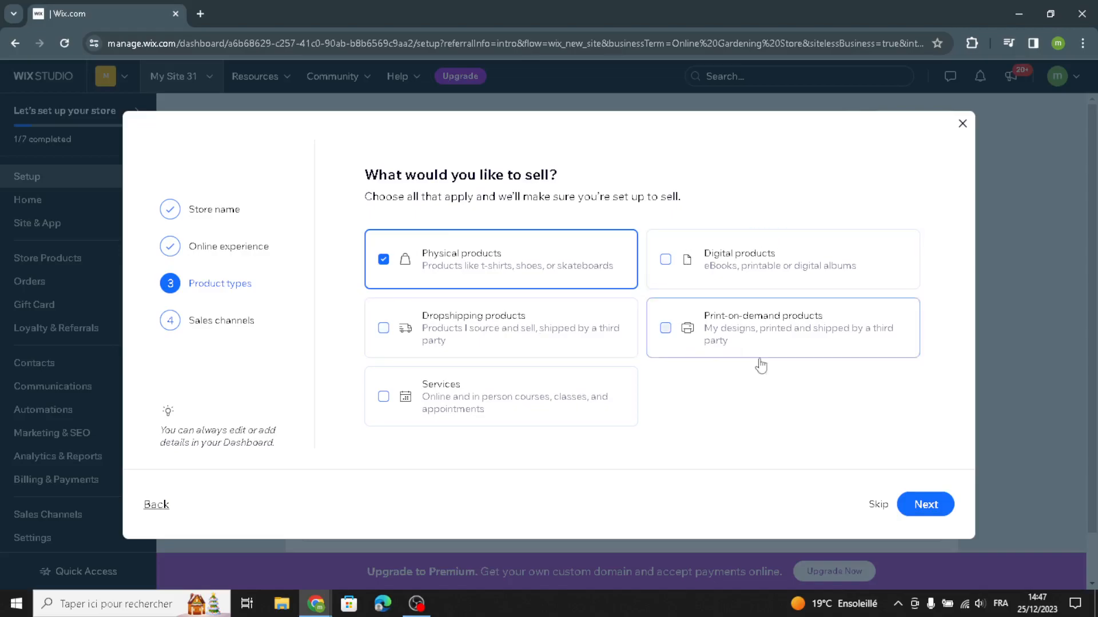
left_click(937, 505)
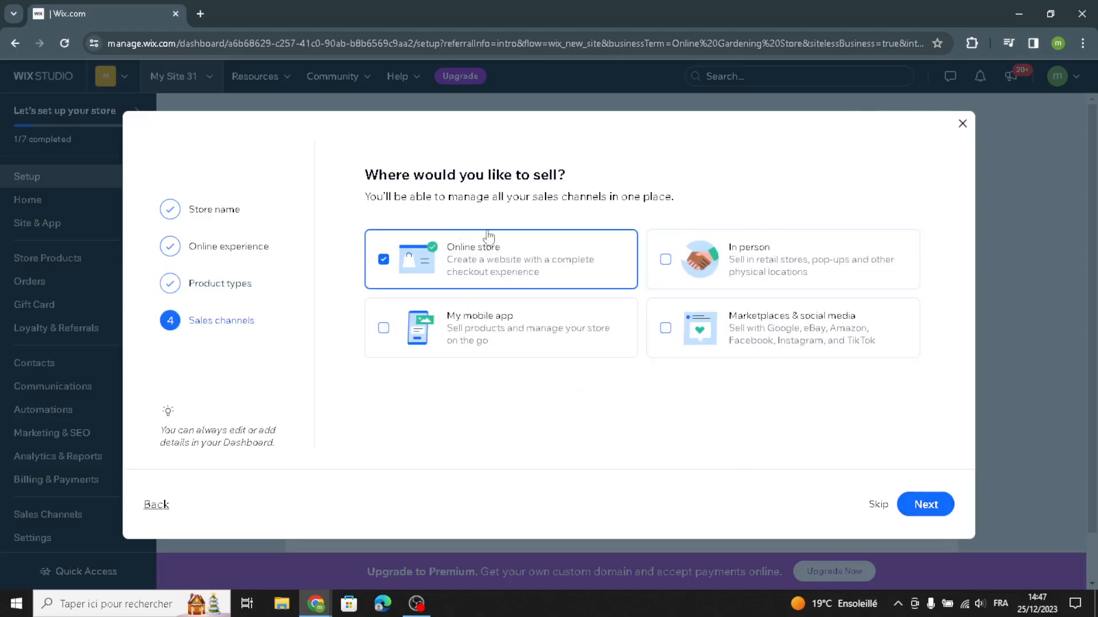
left_click(584, 342)
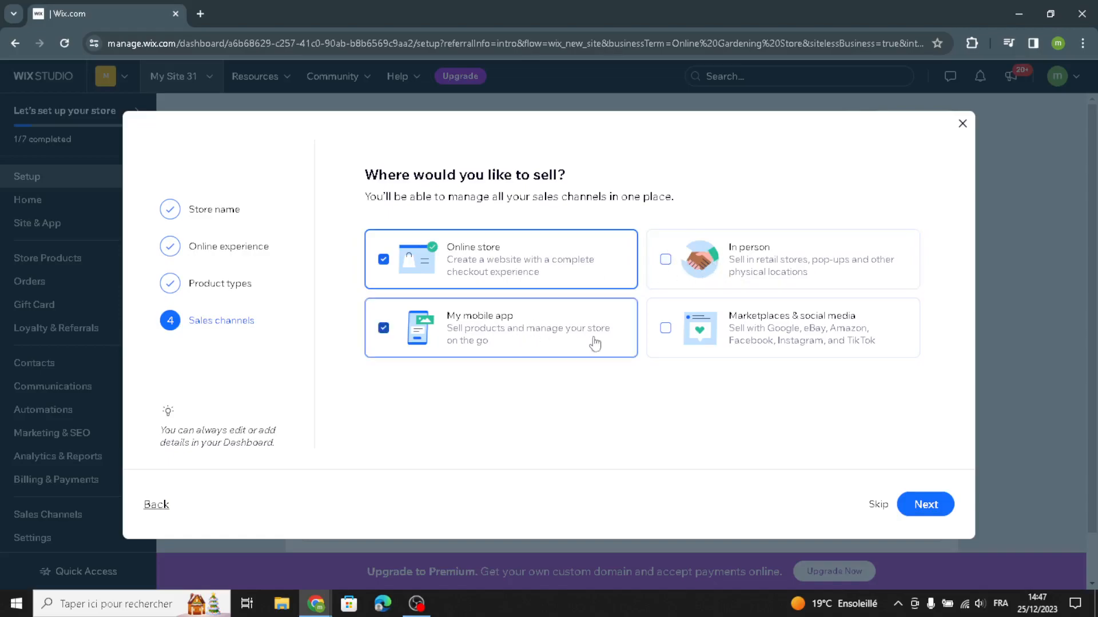
left_click(818, 327)
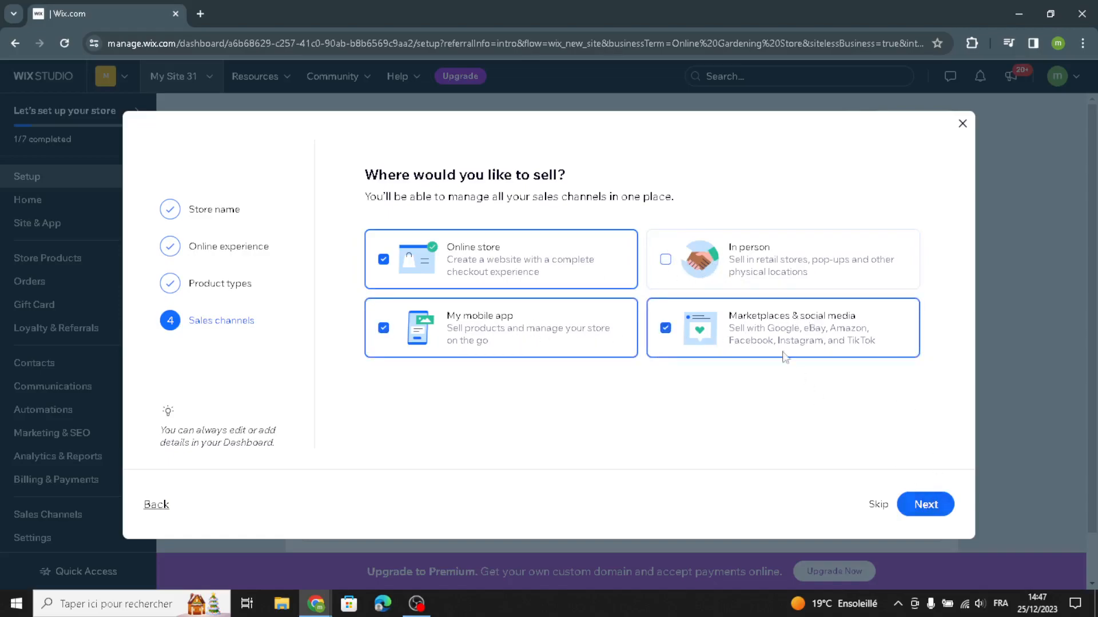
left_click(926, 505)
left_click(575, 331)
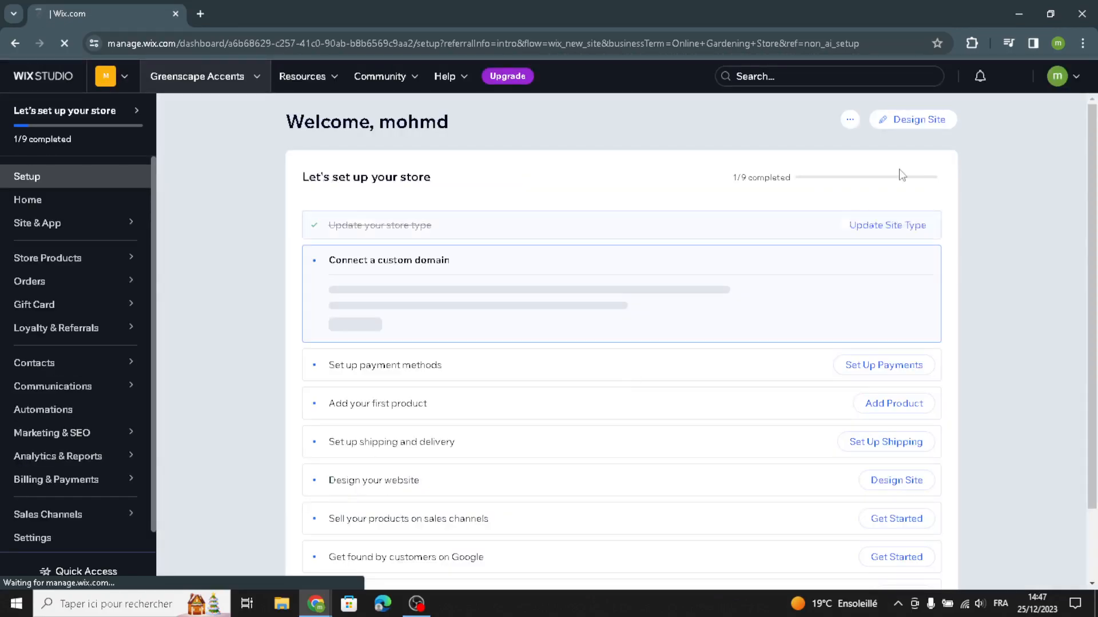
Start designing the site by letting Wix create it, and accept the business info as shown.
left_click(897, 130)
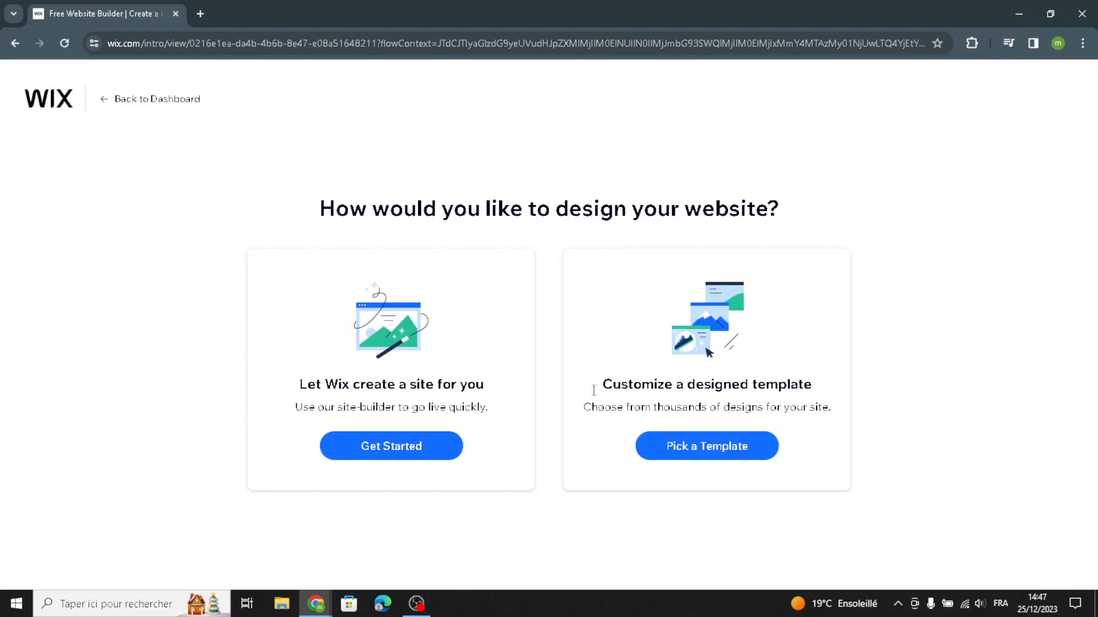
left_click(451, 451)
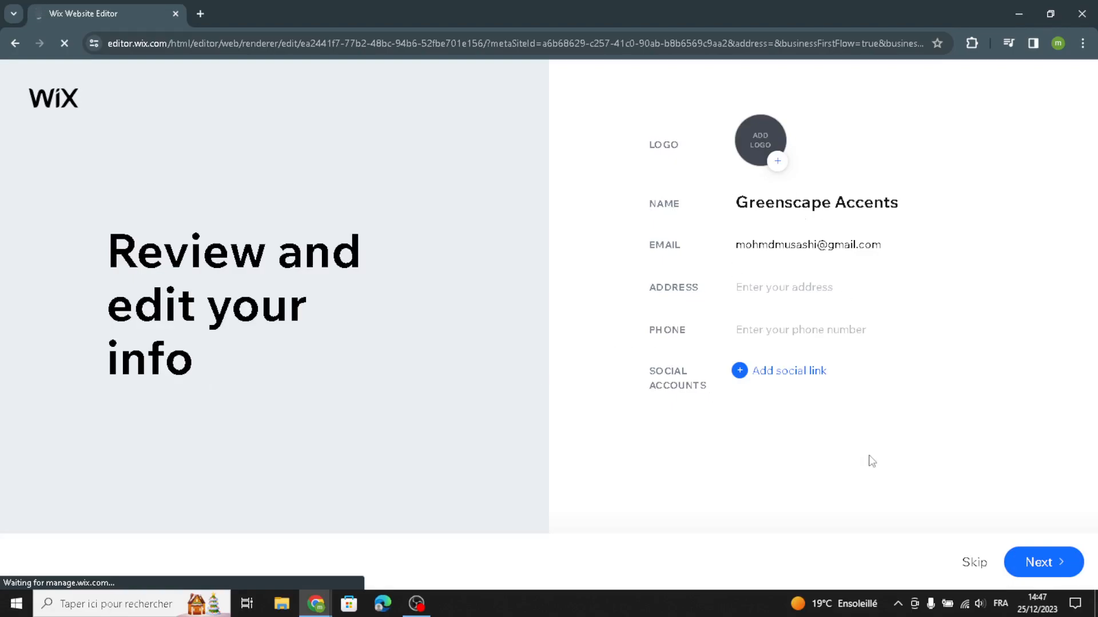
left_click(1041, 563)
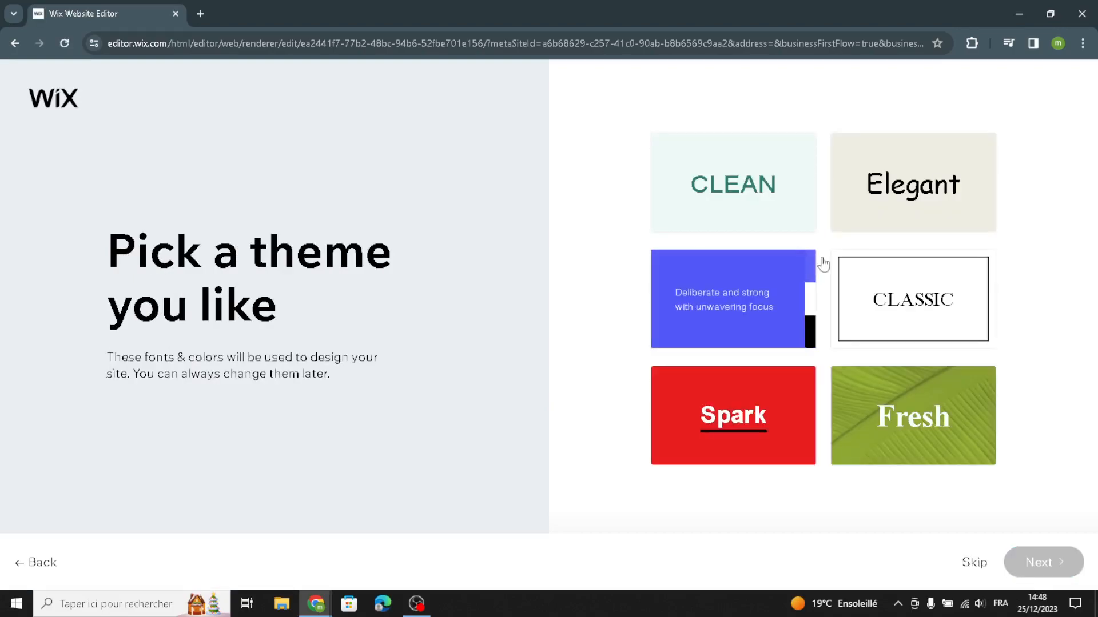
Pick the Elegant theme and the homepage design with the aerial garden photo below the title, and open the site in the editor.
left_click(896, 222)
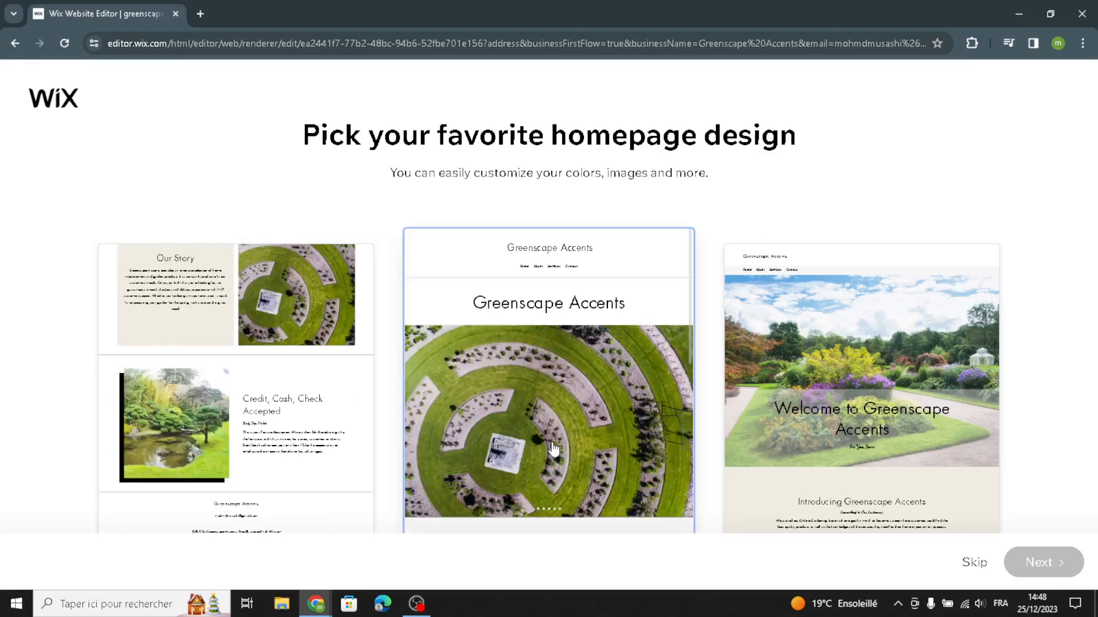
left_click(553, 450)
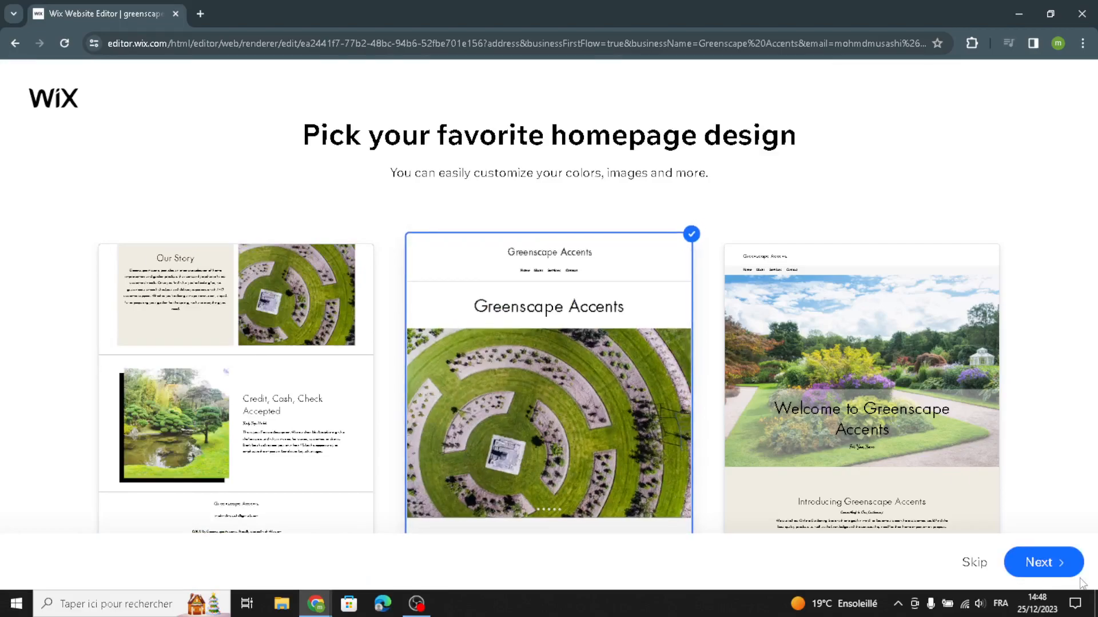
left_click(1056, 565)
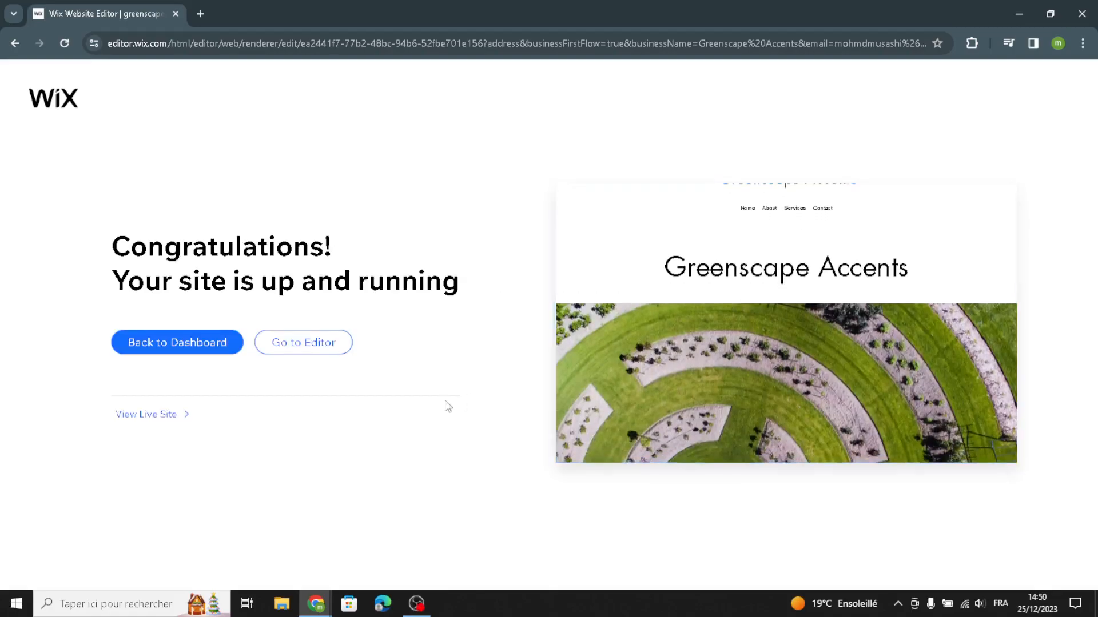
left_click(290, 344)
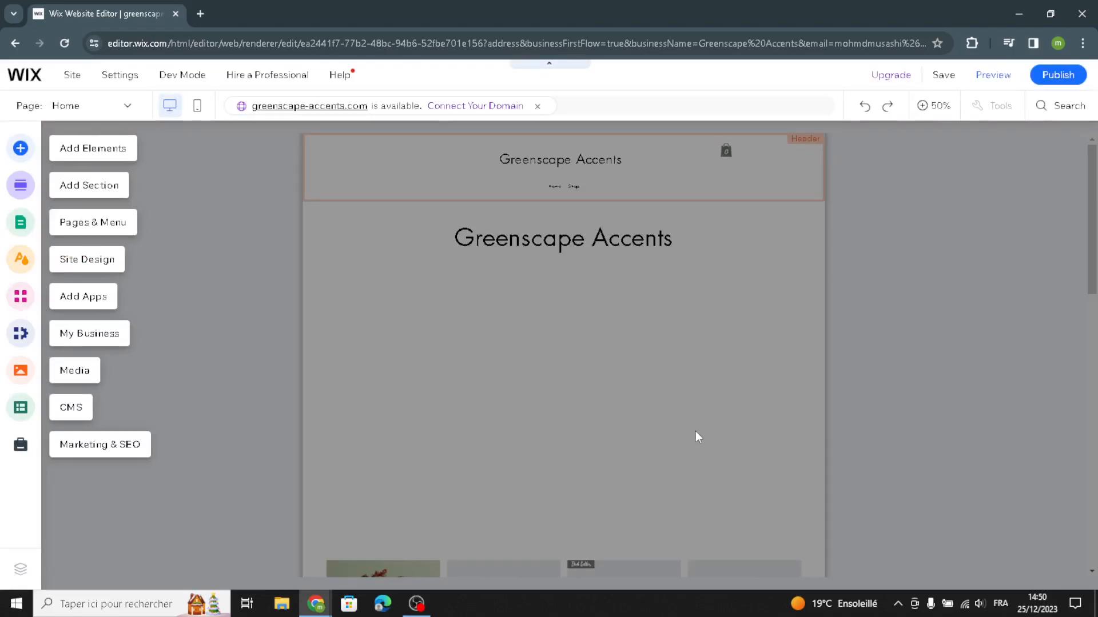
Examine the elements available to add, covering text styles, images, buttons, and decorative shapes, arrows and lines.
left_click(98, 153)
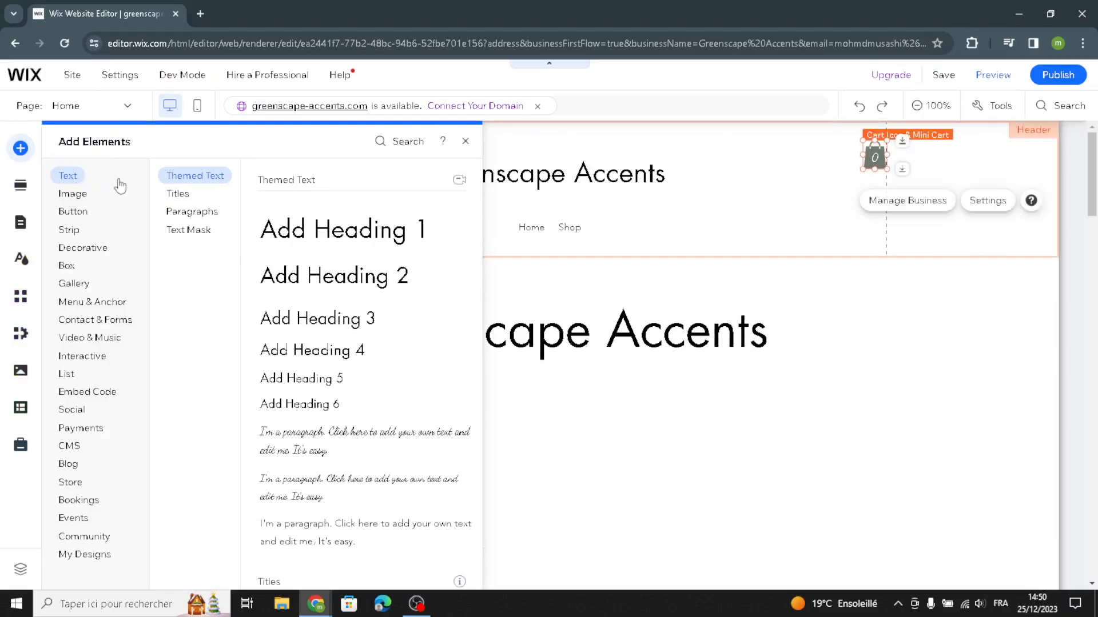
left_click(178, 194)
left_click(185, 212)
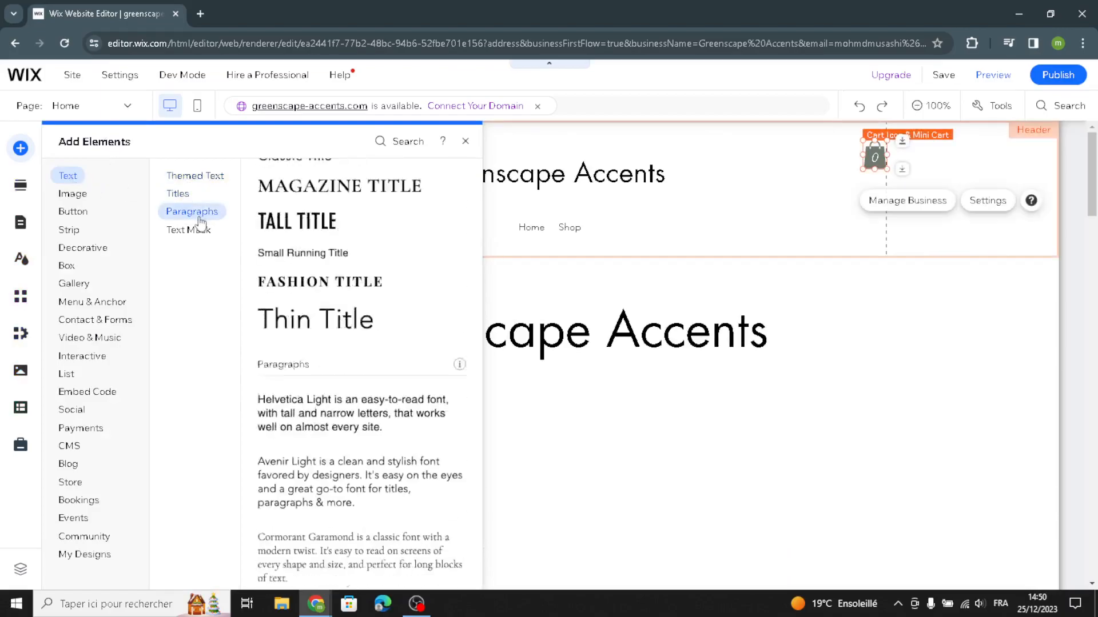
left_click(188, 230)
left_click(188, 178)
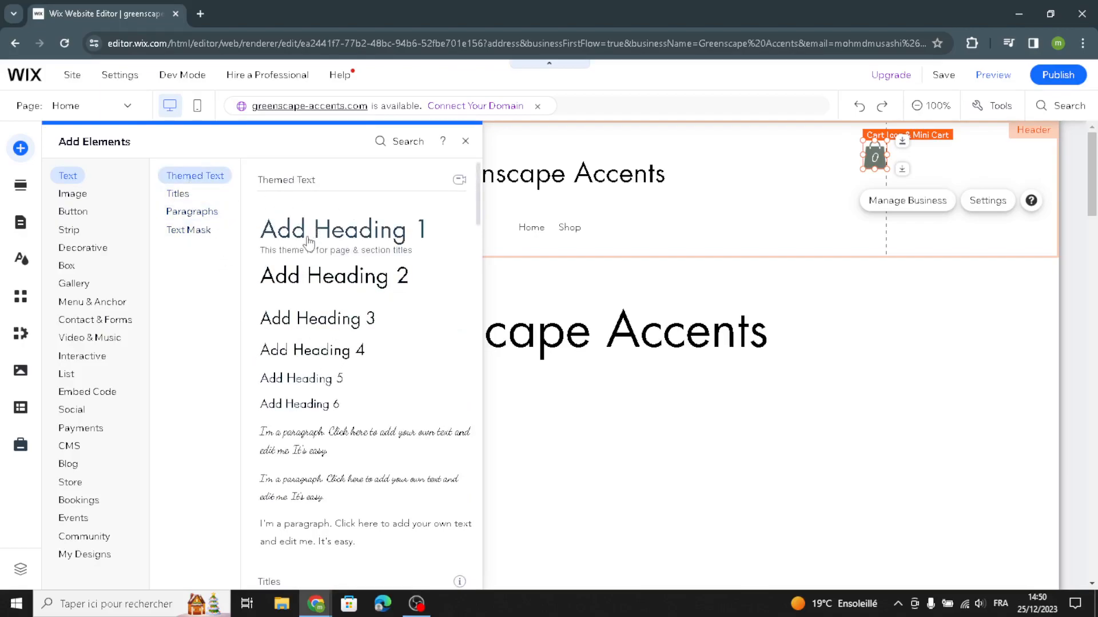
left_click(73, 196)
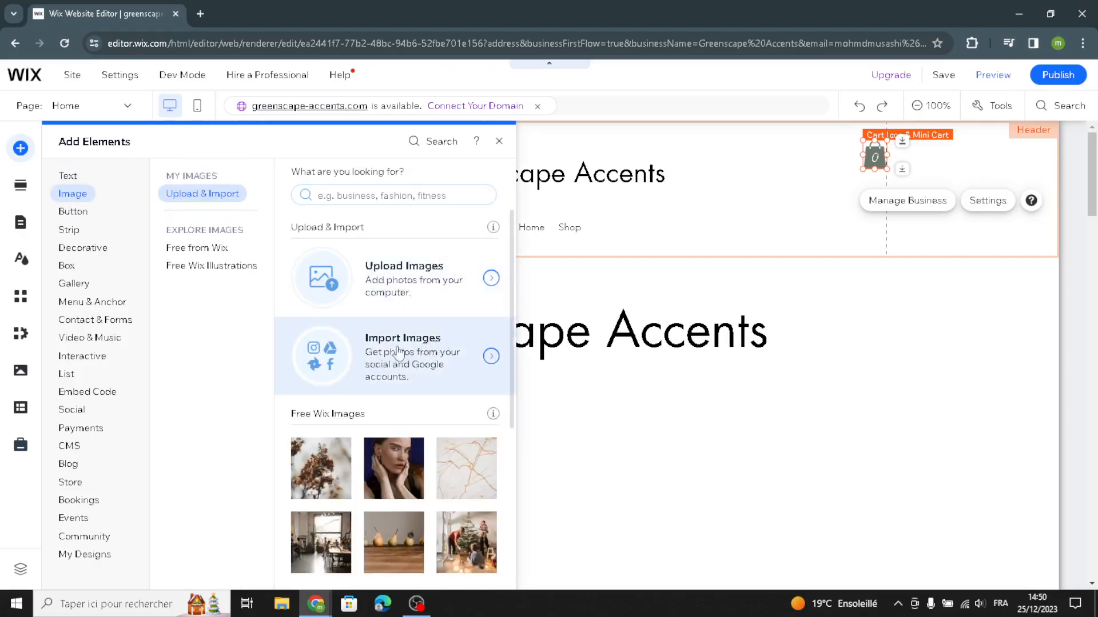
left_click(82, 212)
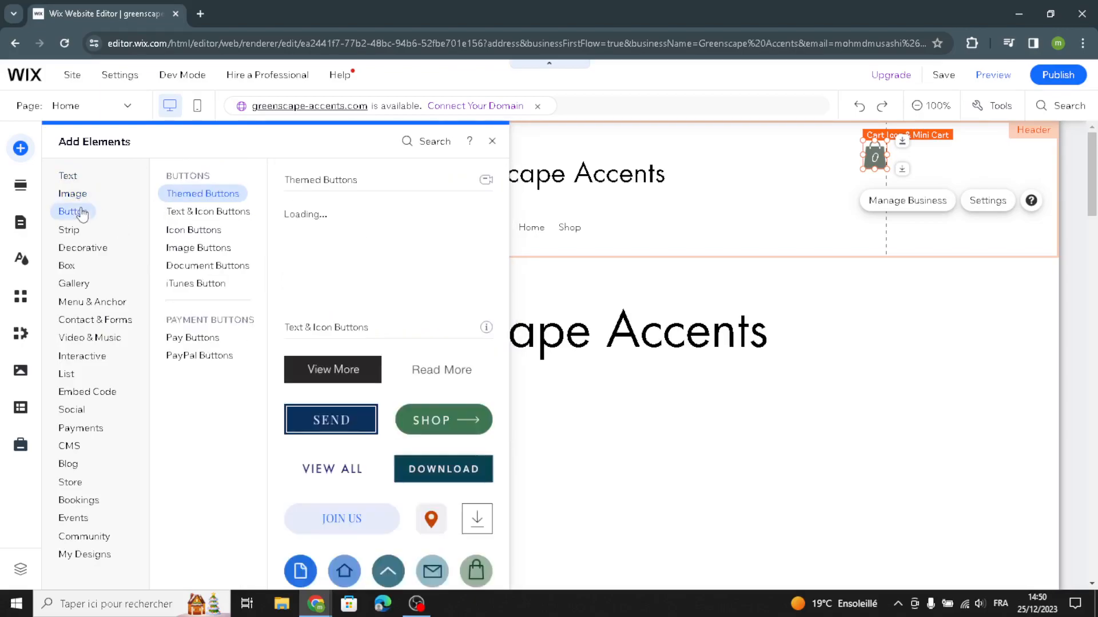
left_click(189, 231)
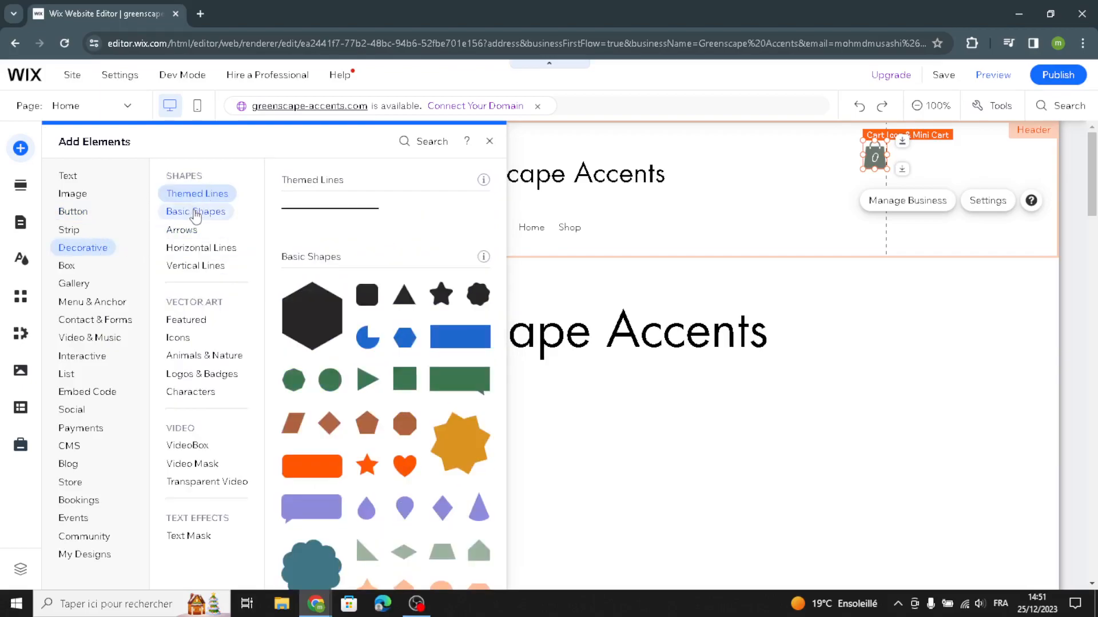
left_click(191, 213)
left_click(186, 235)
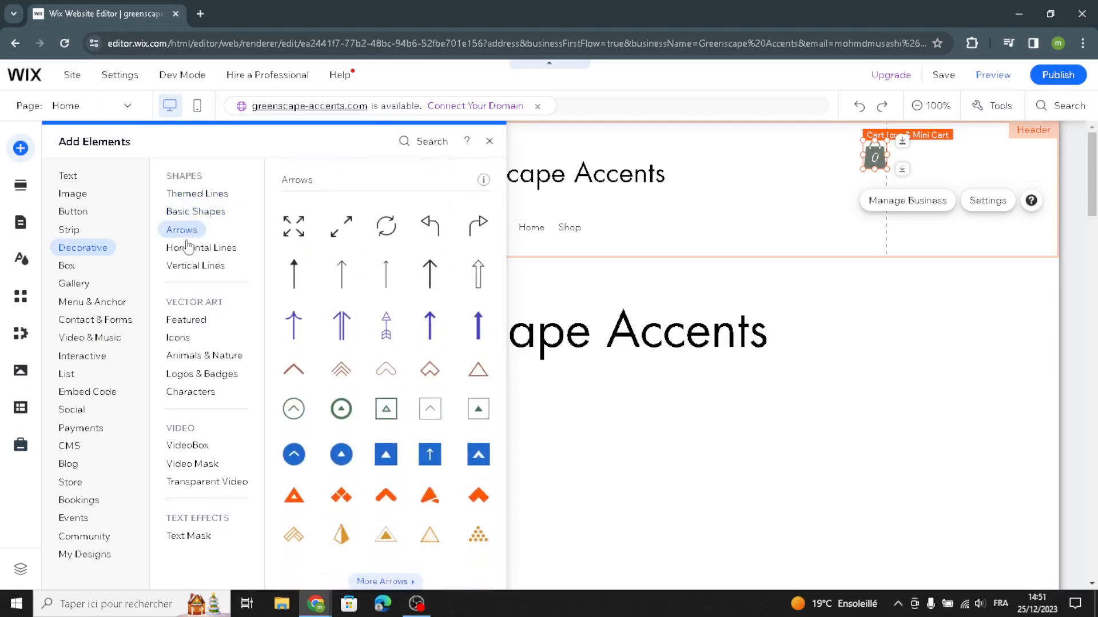
left_click(187, 248)
left_click(181, 267)
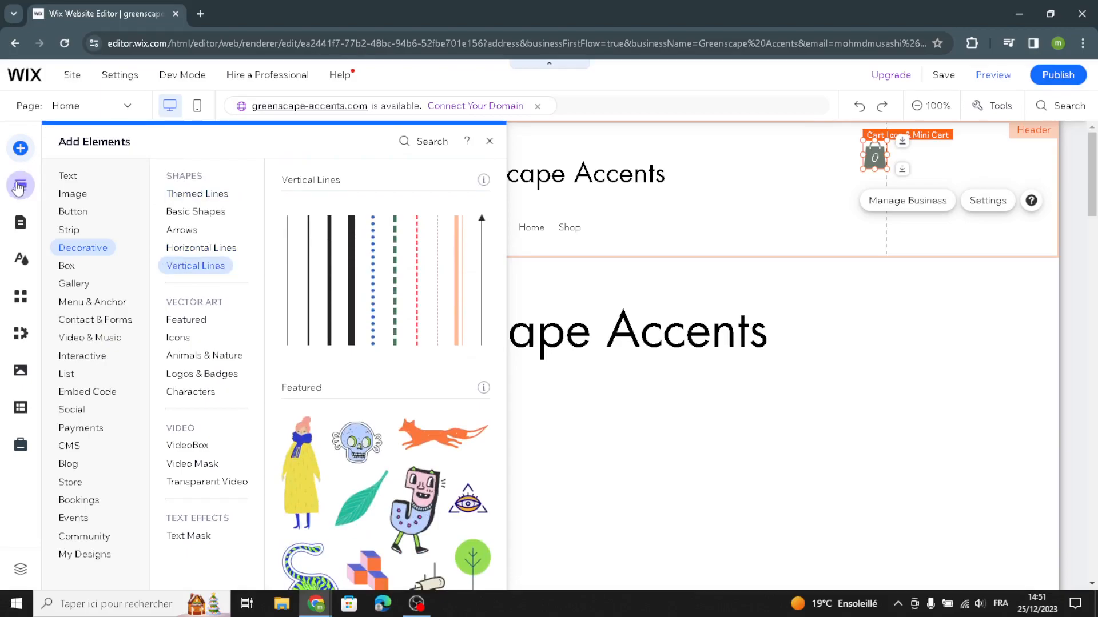
Look over the section templates and the site design options for theme, background and page transitions.
left_click(13, 187)
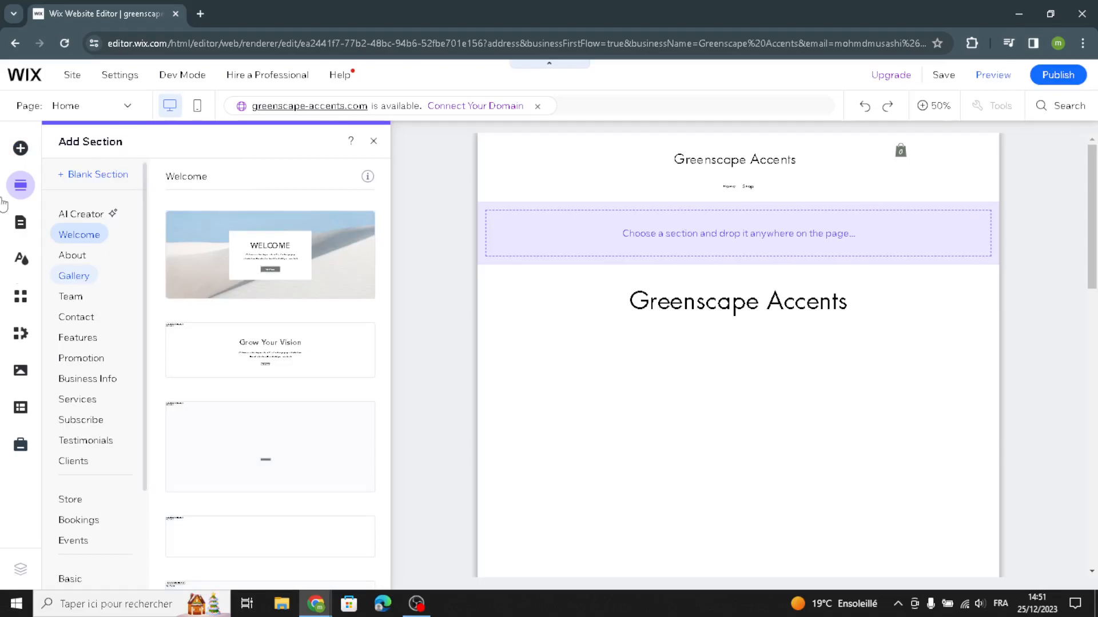
left_click(19, 266)
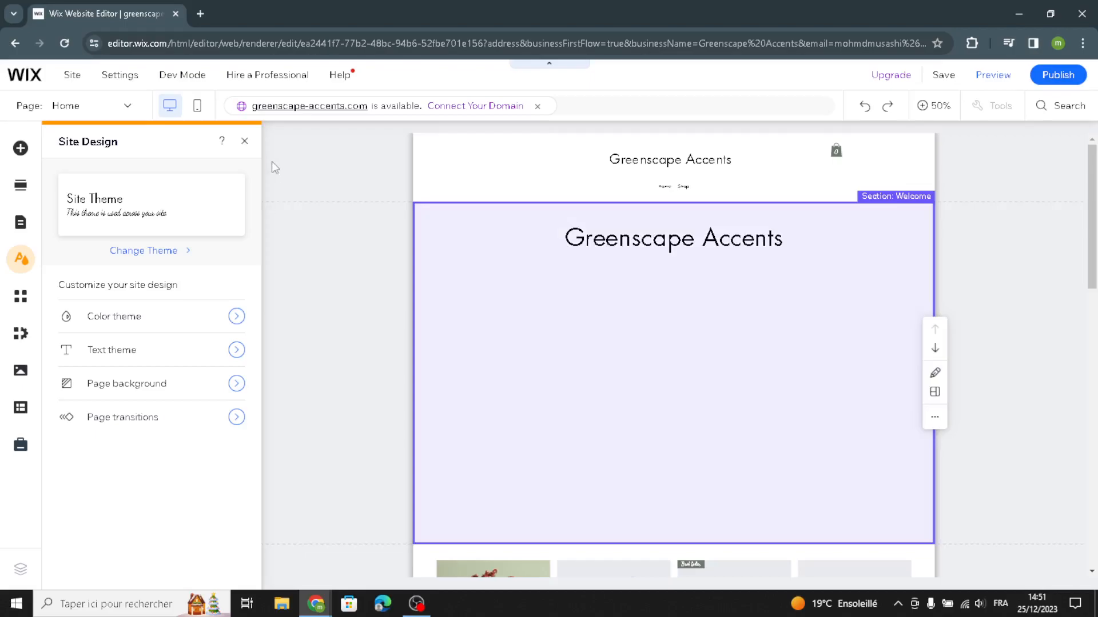
left_click(244, 141)
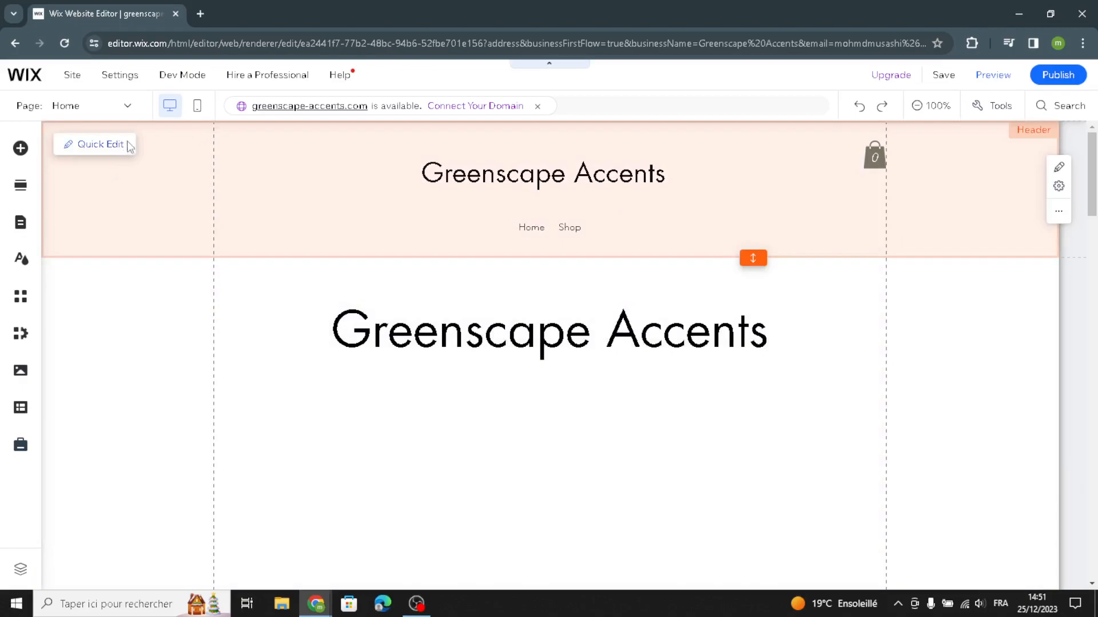
Open Quick Edit for the header and switch it to the Welcome section.
left_click(98, 144)
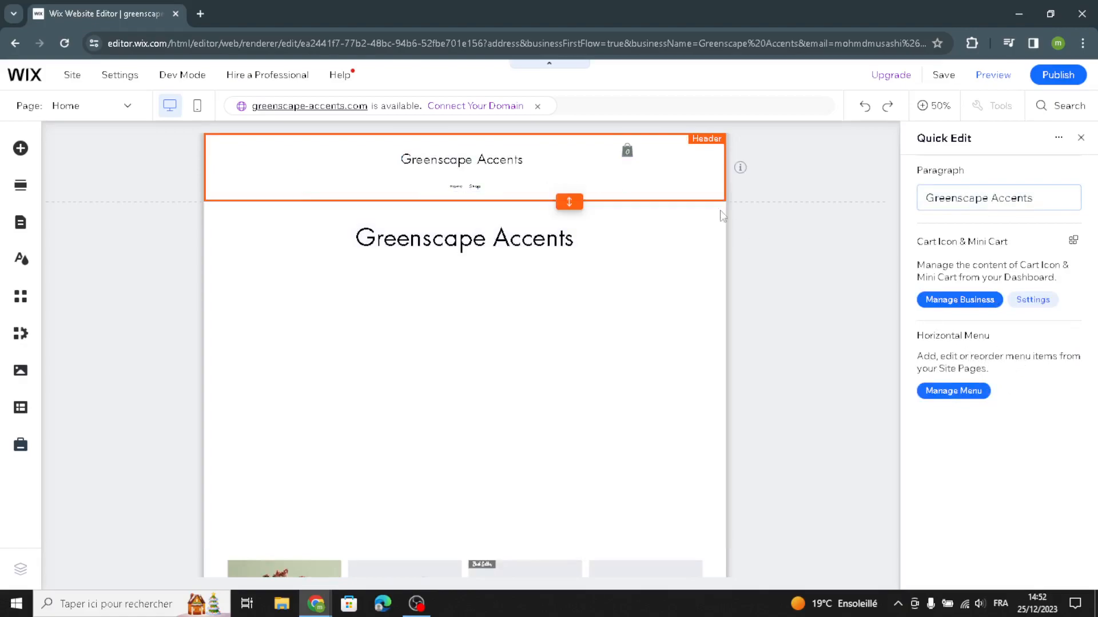
left_click(630, 312)
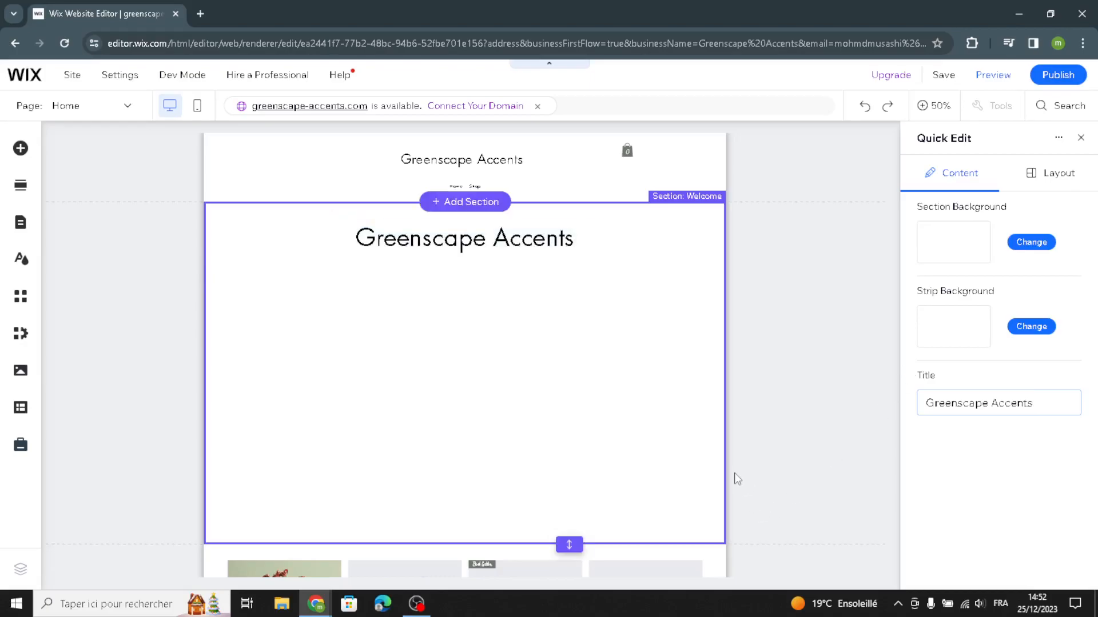
Select the homepage's Products section and open the store's product management list.
scroll(738, 475, "down", 3)
scroll(744, 386, "down", 3)
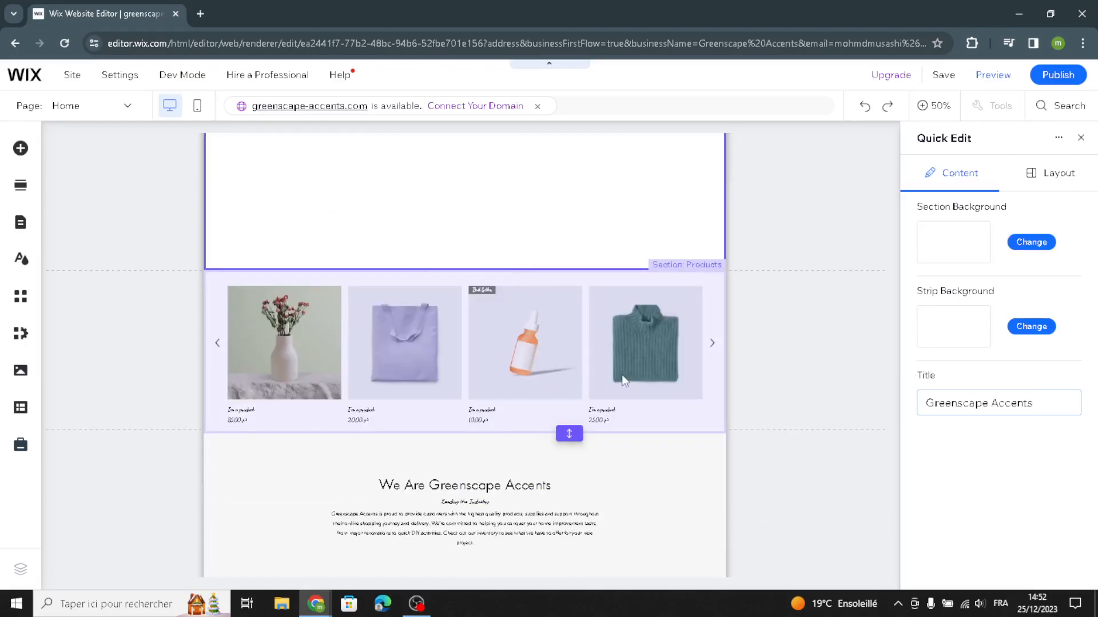
left_click(623, 381)
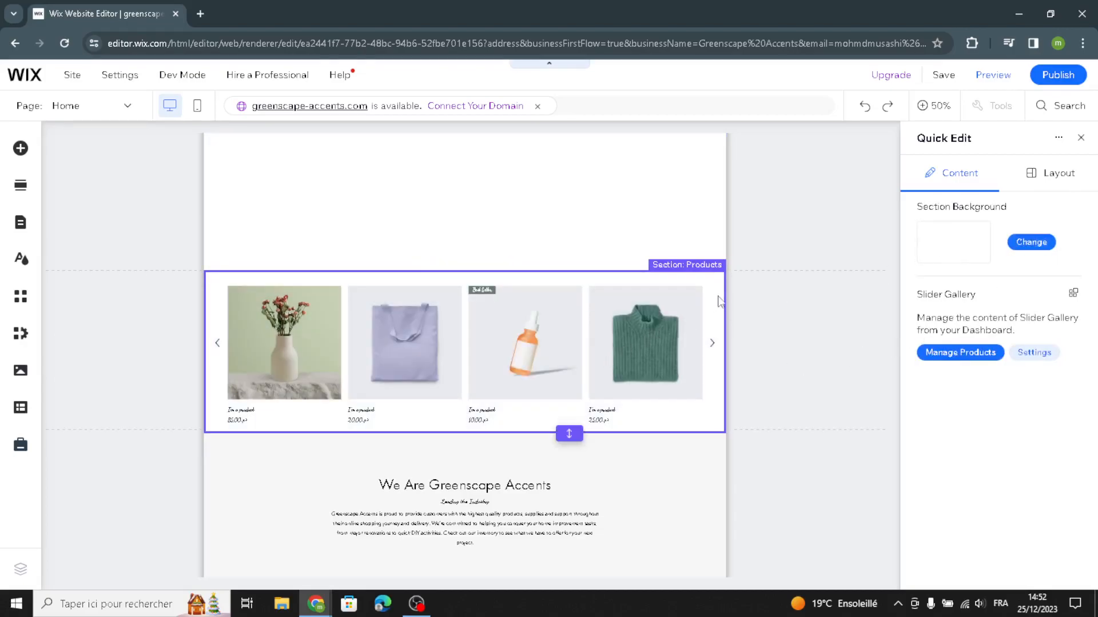
left_click(932, 355)
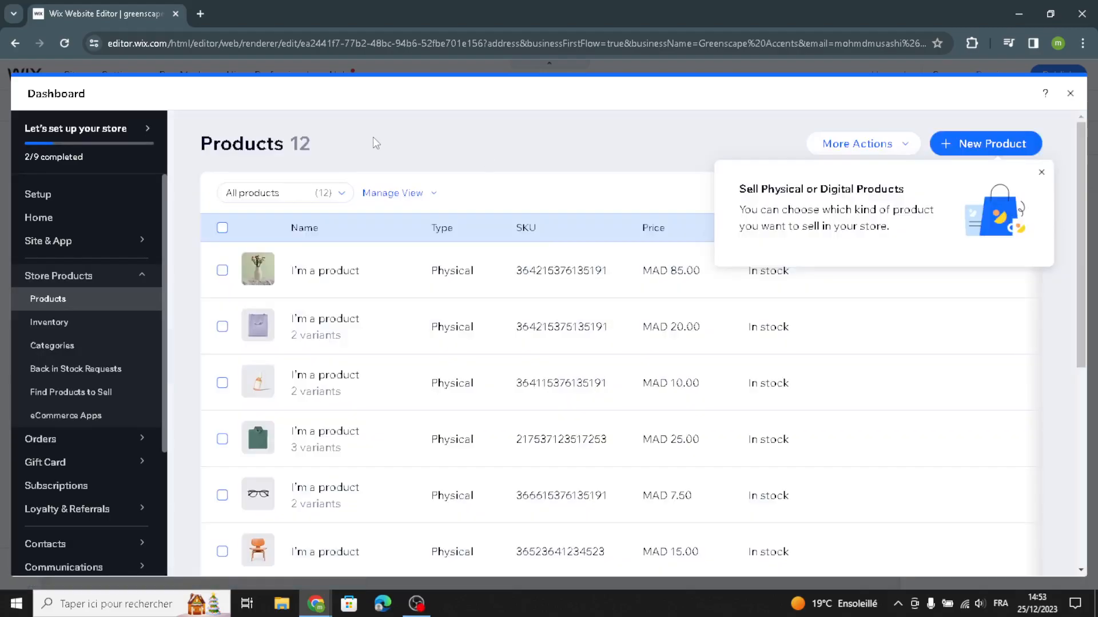
Start a new physical product, review its basic info fields and enable the On sale pricing option.
left_click(986, 148)
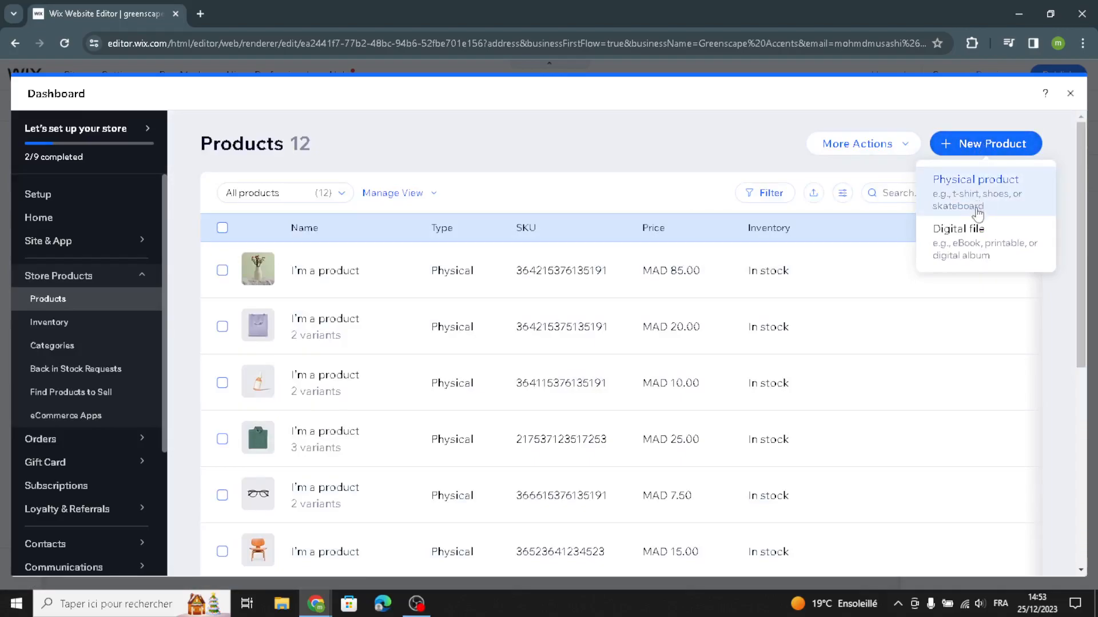
left_click(984, 213)
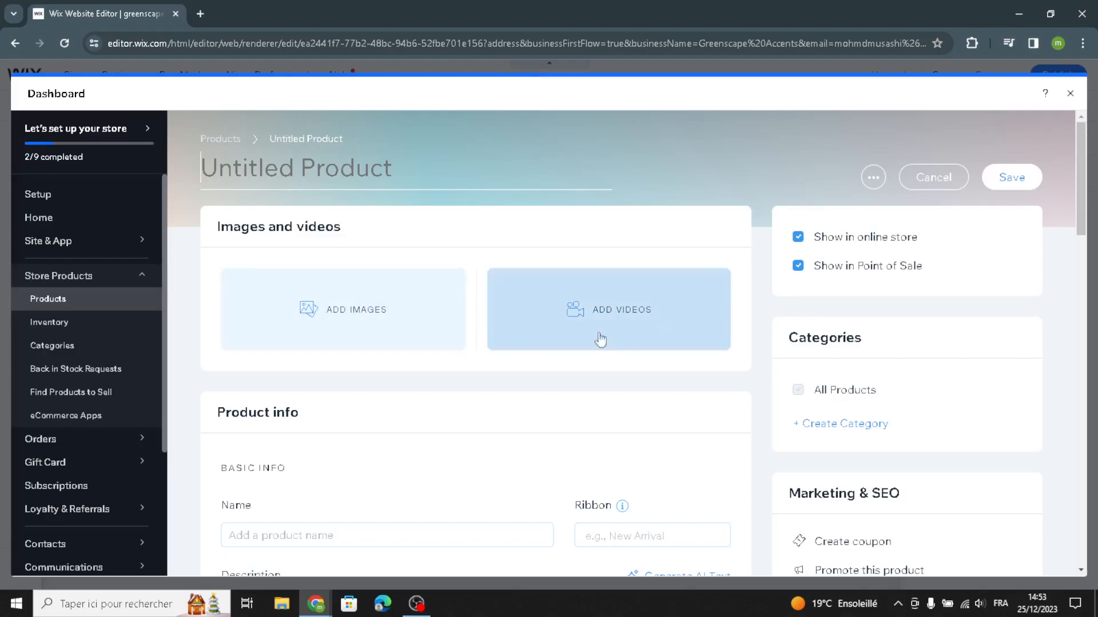
scroll(400, 407, "down", 2)
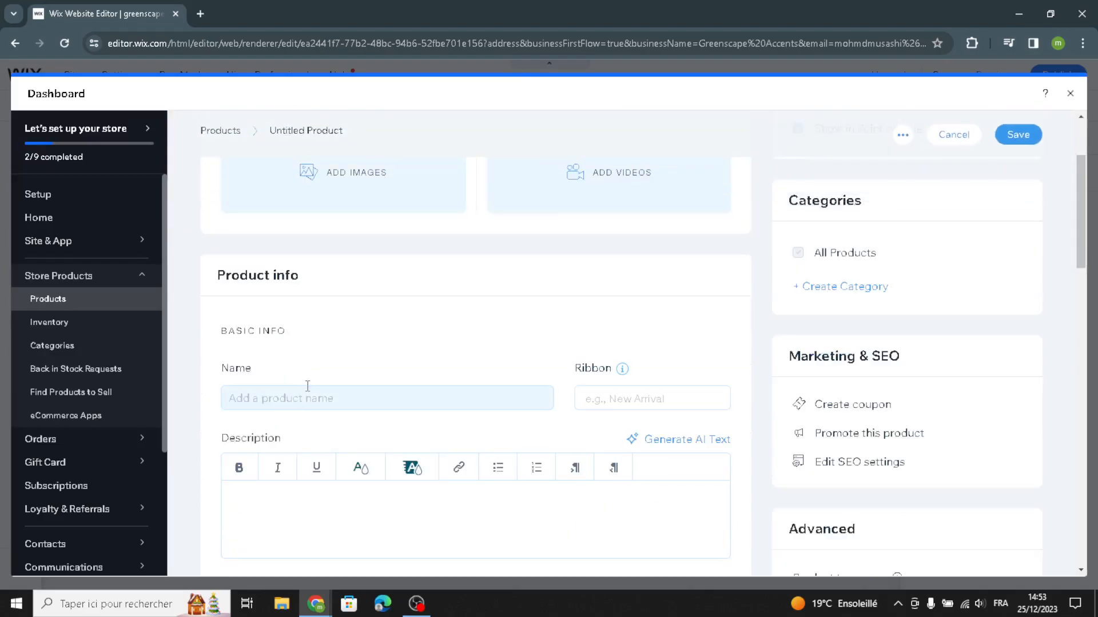
scroll(264, 396, "down", 1)
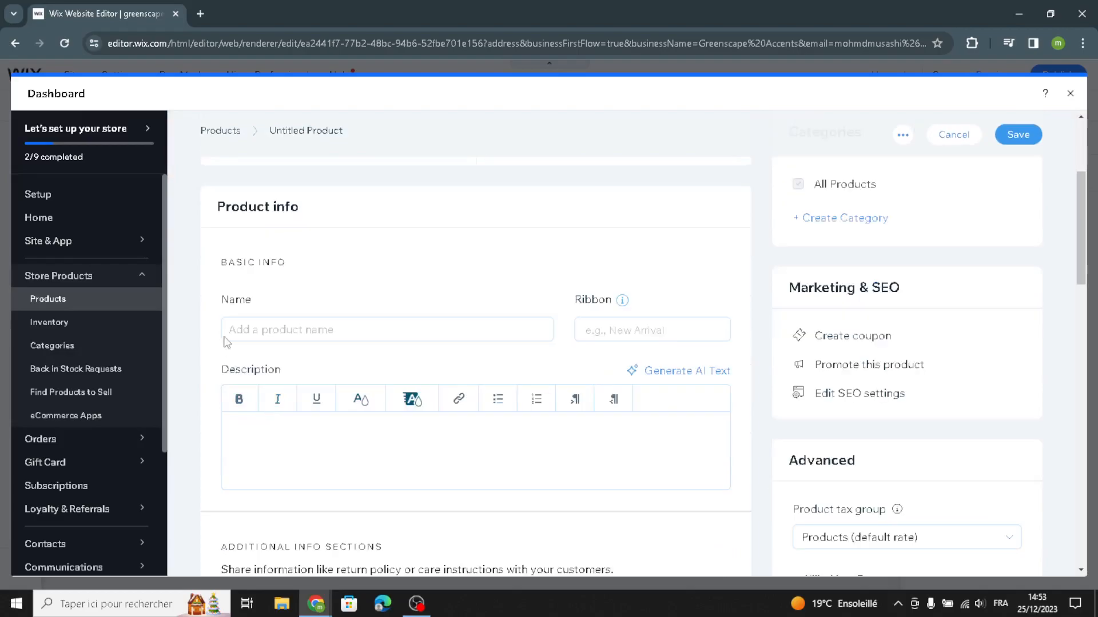
scroll(263, 421, "down", 6)
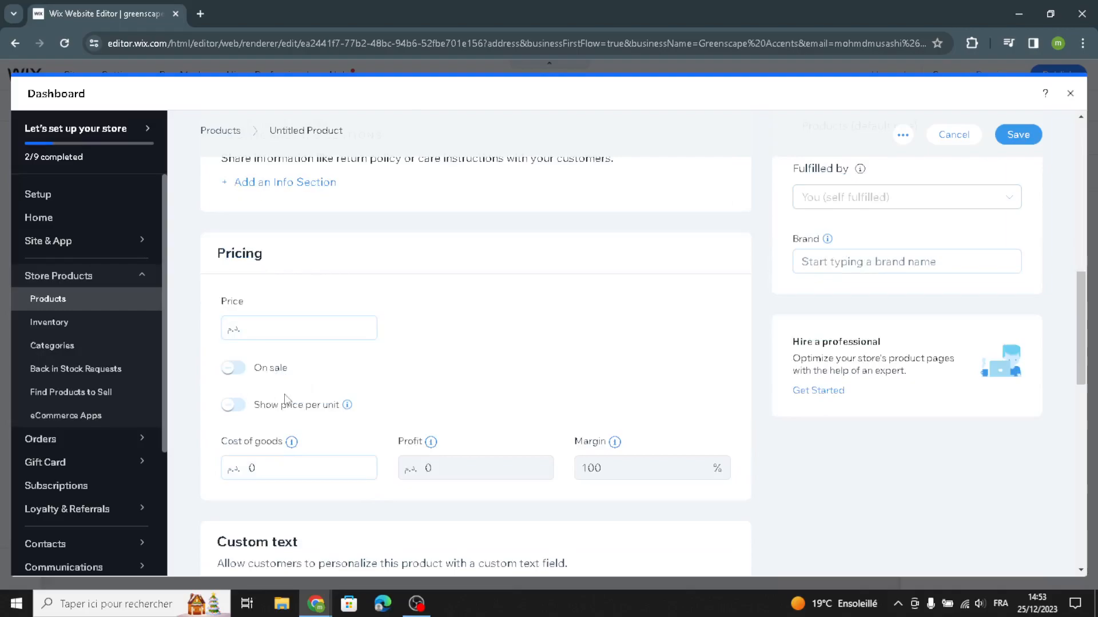
left_click(228, 369)
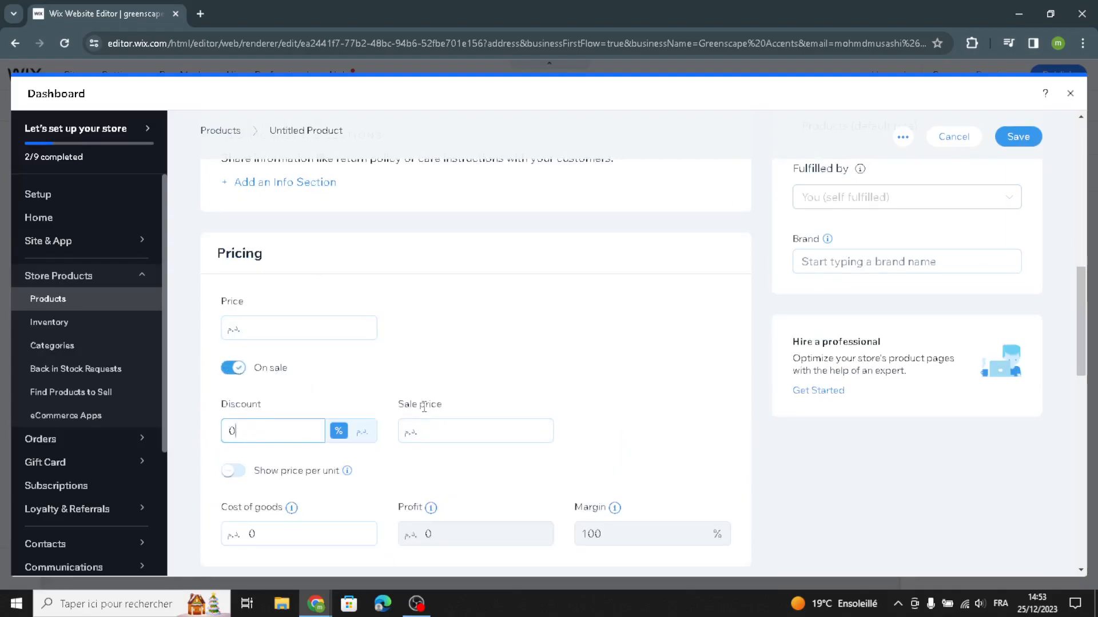
Look over the custom text, product options, inventory, pre-order and subscription settings of the new product, and discard it.
scroll(395, 457, "down", 9)
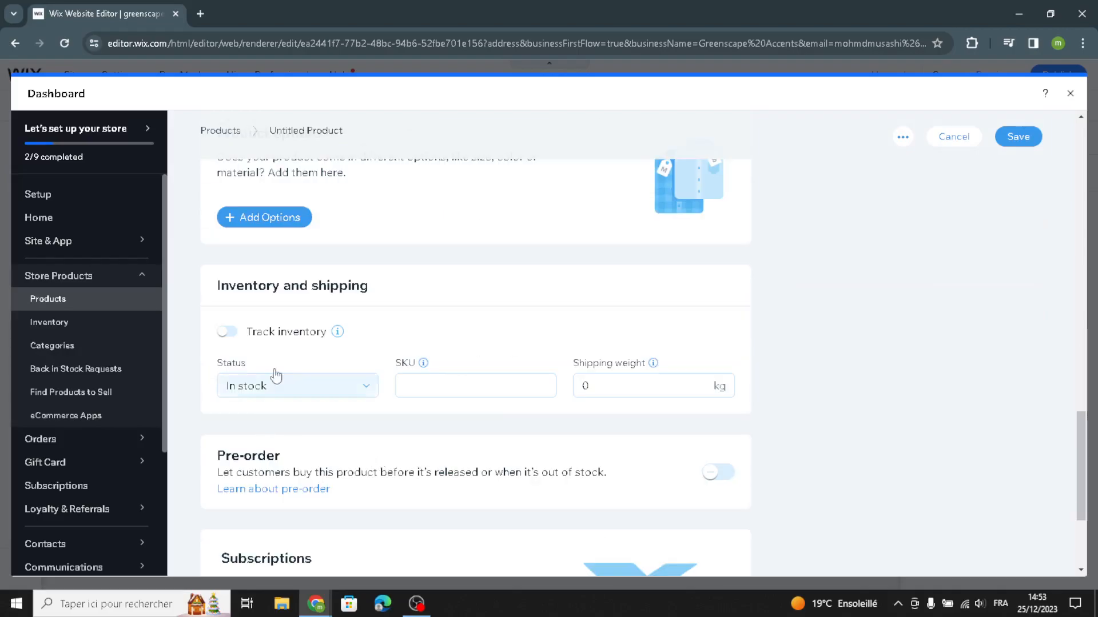
scroll(269, 388, "down", 3)
scroll(300, 355, "up", 4)
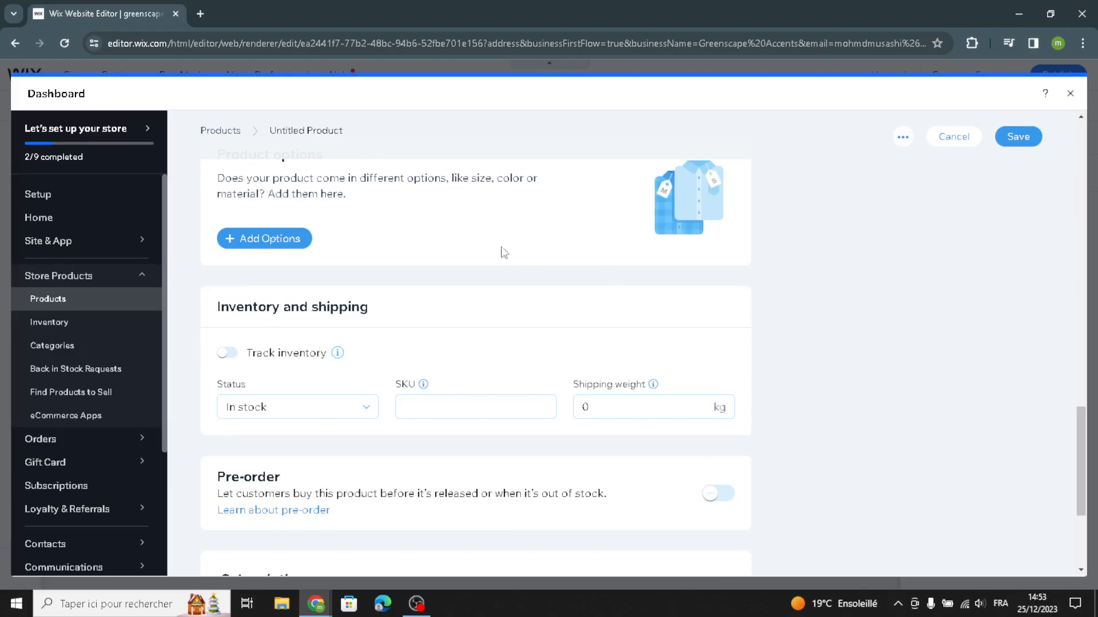
scroll(451, 304, "up", 8)
scroll(478, 363, "down", 10)
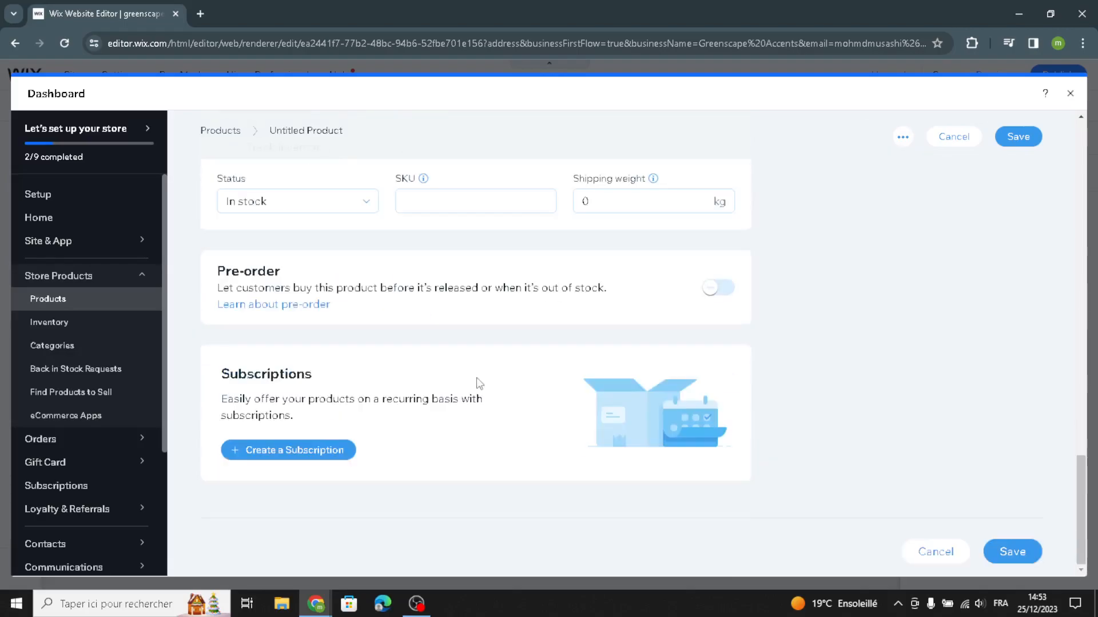
scroll(479, 383, "up", 6)
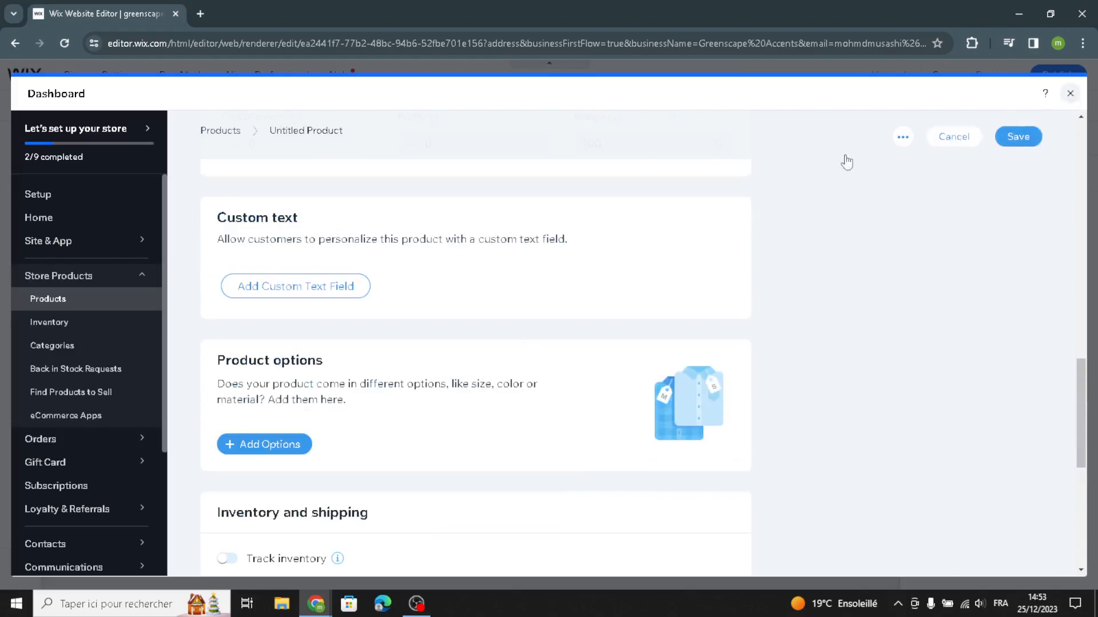
left_click(954, 138)
Select the homepage's About section and open the image chooser for its strip background.
scroll(564, 446, "down", 2)
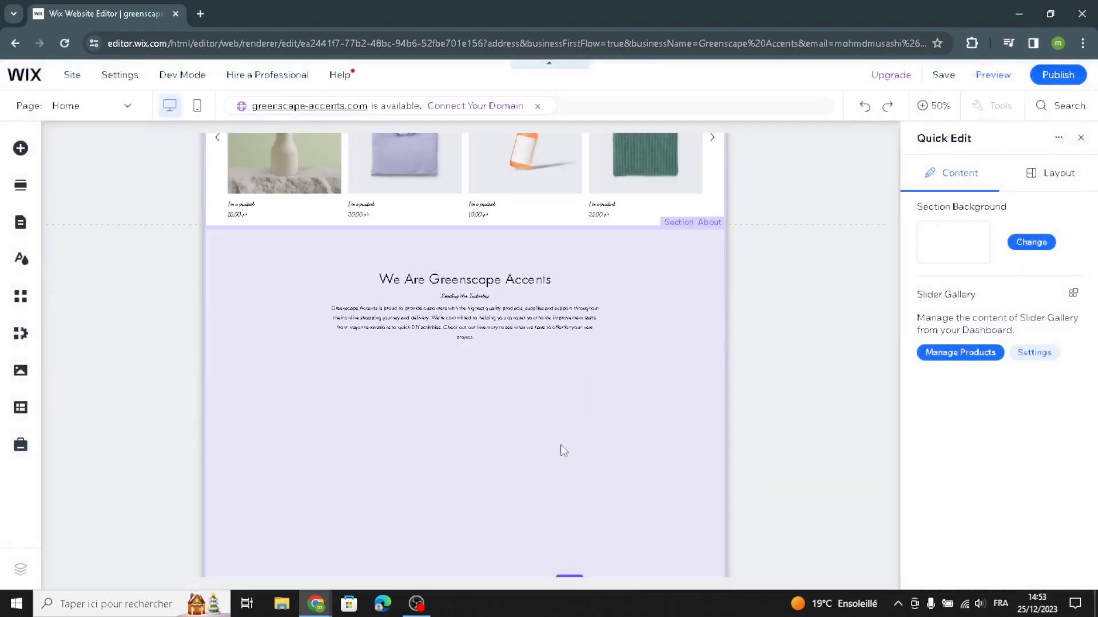
scroll(564, 450, "down", 3)
left_click(496, 255)
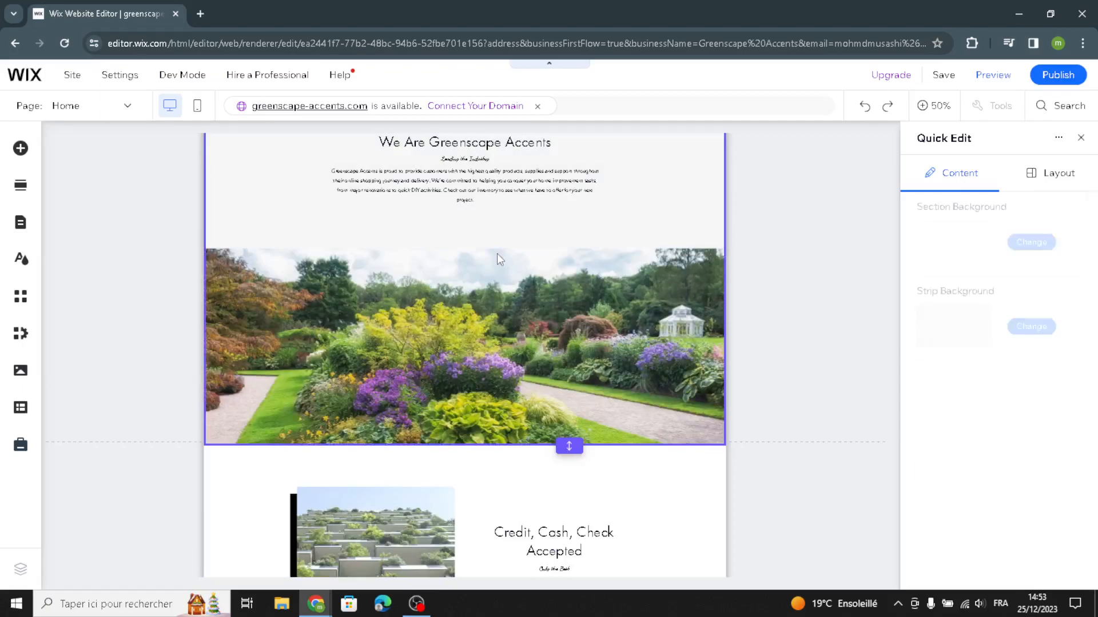
scroll(542, 271, "up", 1)
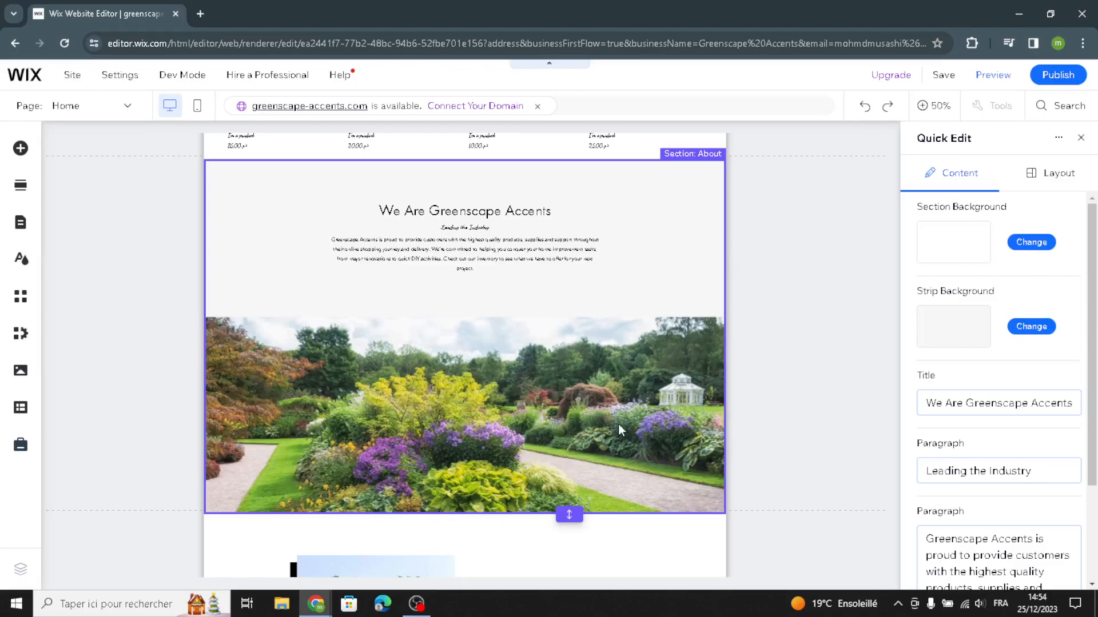
left_click(1023, 332)
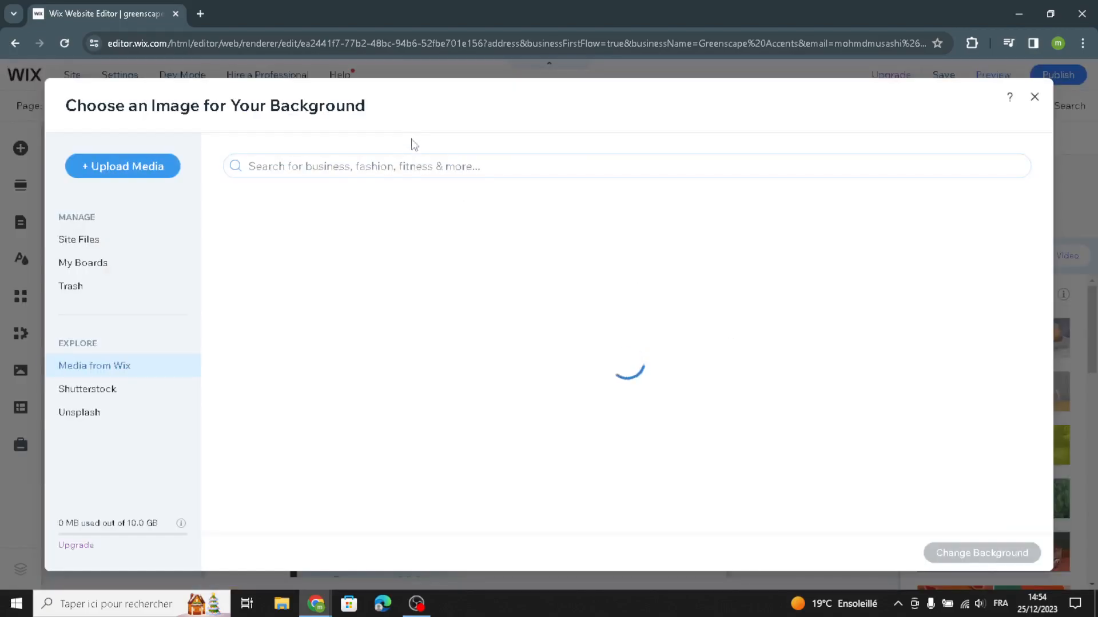
Search the Wix media for "garden and outdoor decor".
left_click(434, 167)
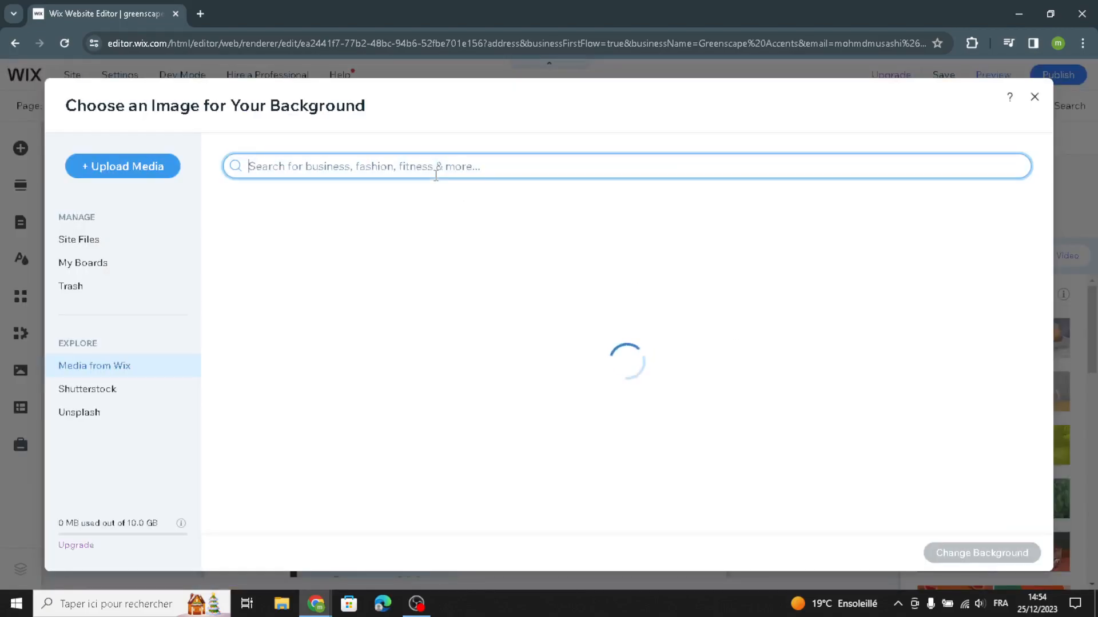
type("garden")
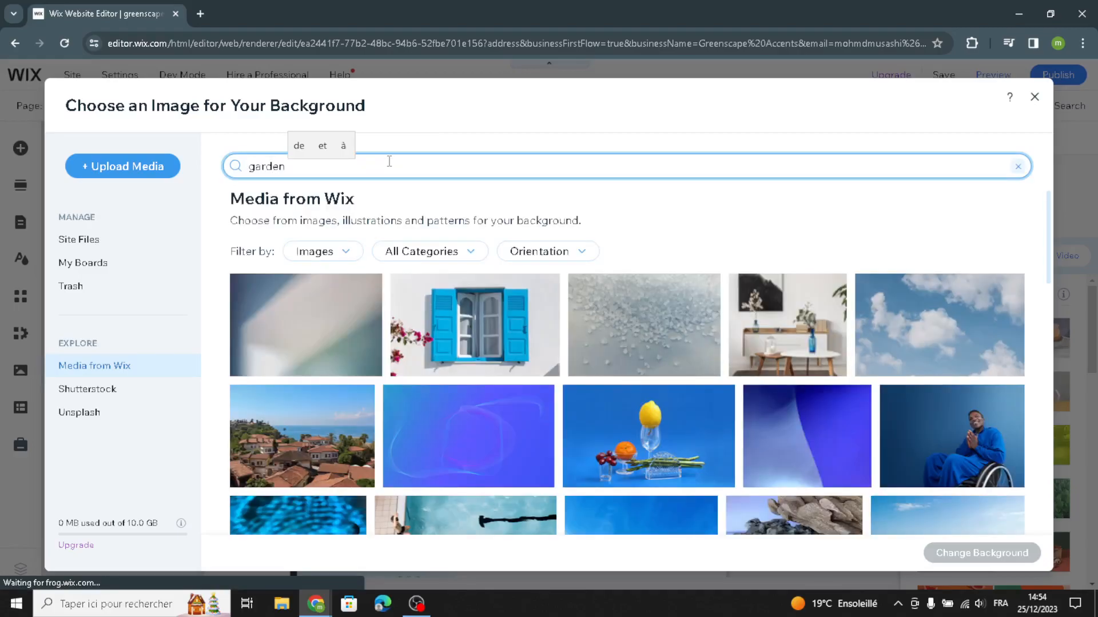
type(" and")
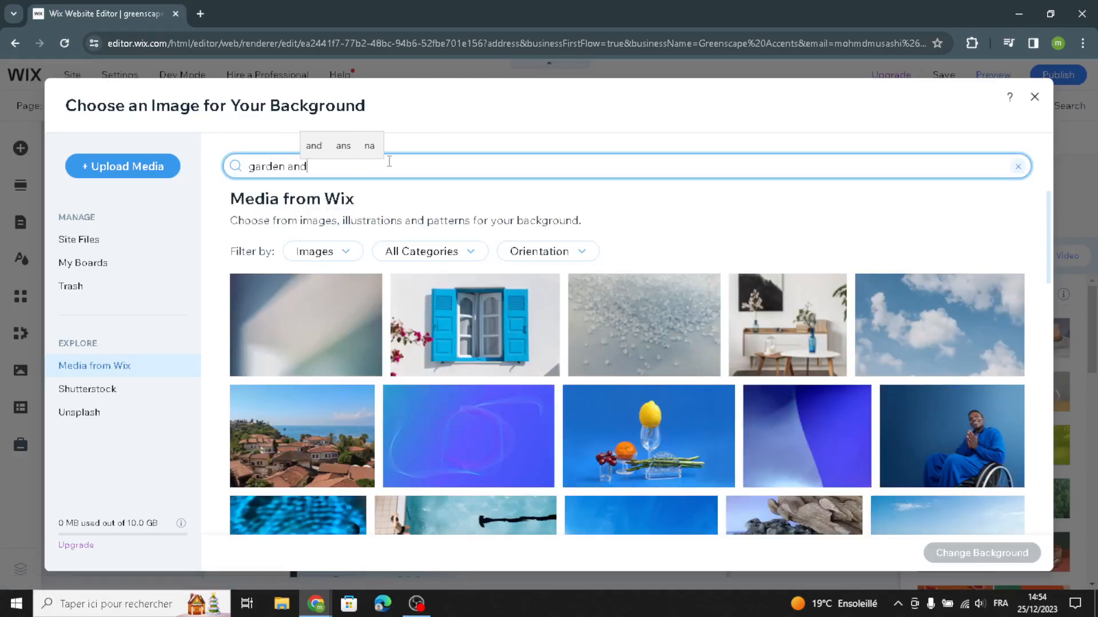
type(" out")
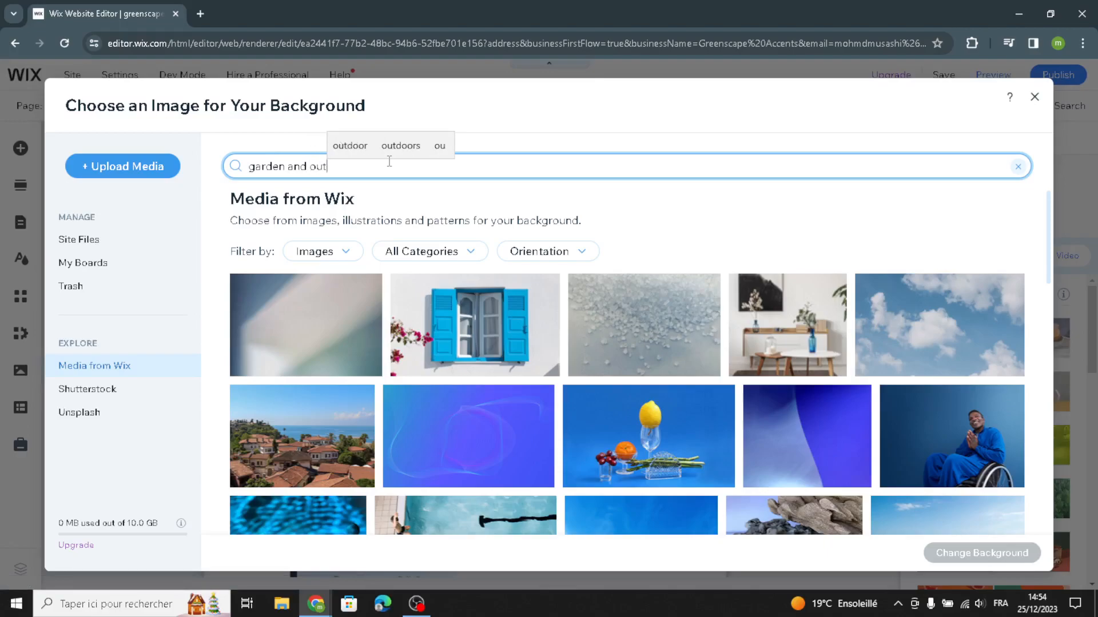
type("dor")
key("BackSpace")
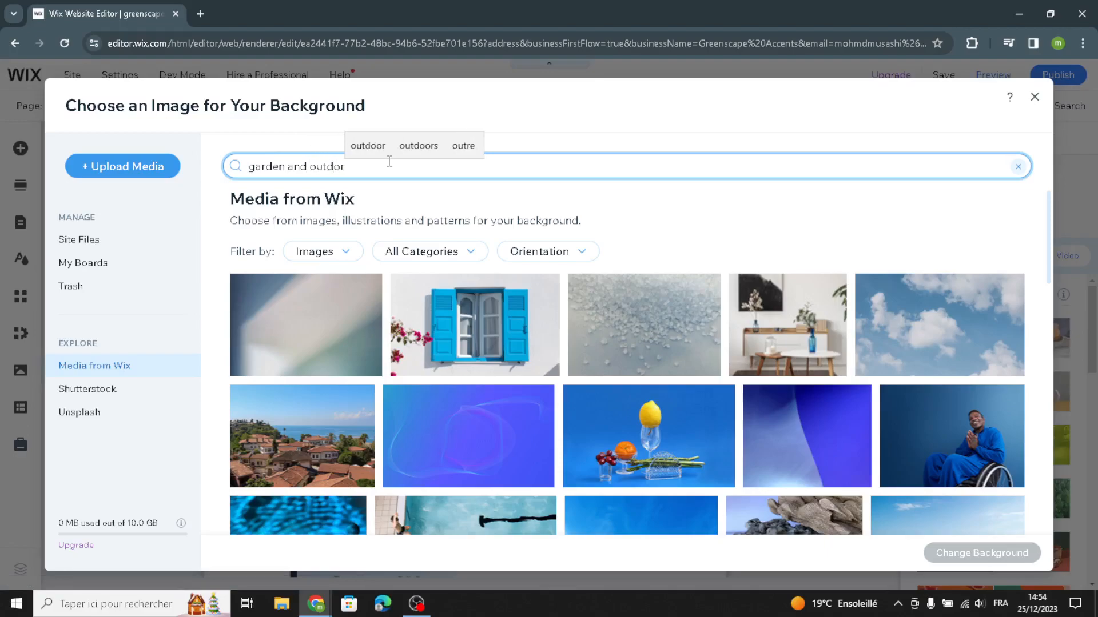
type("or d")
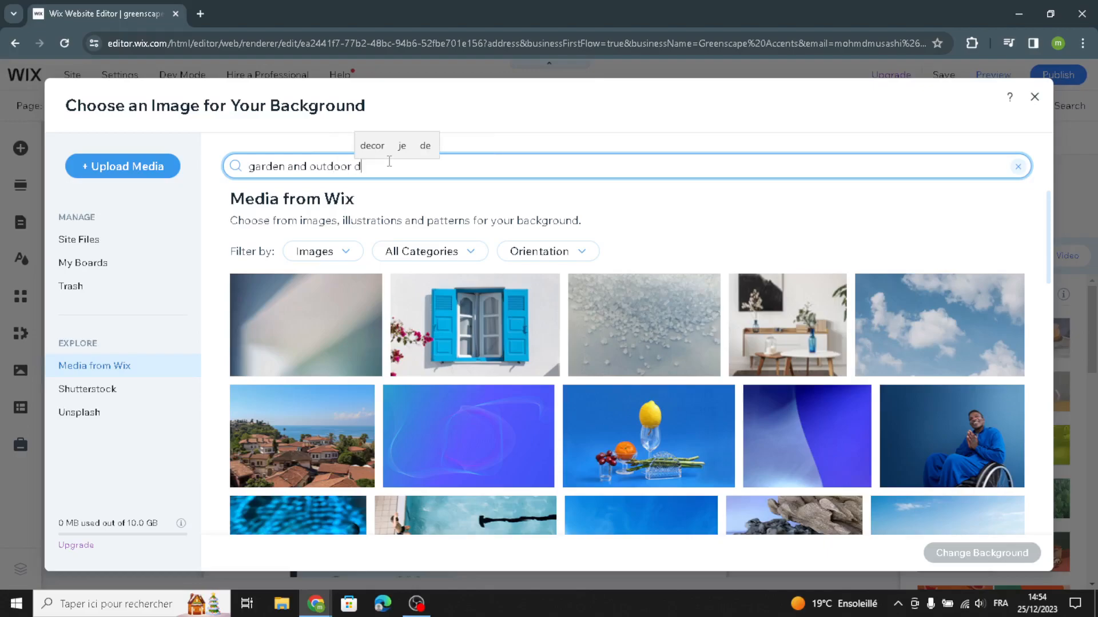
type("ecor")
key("Return")
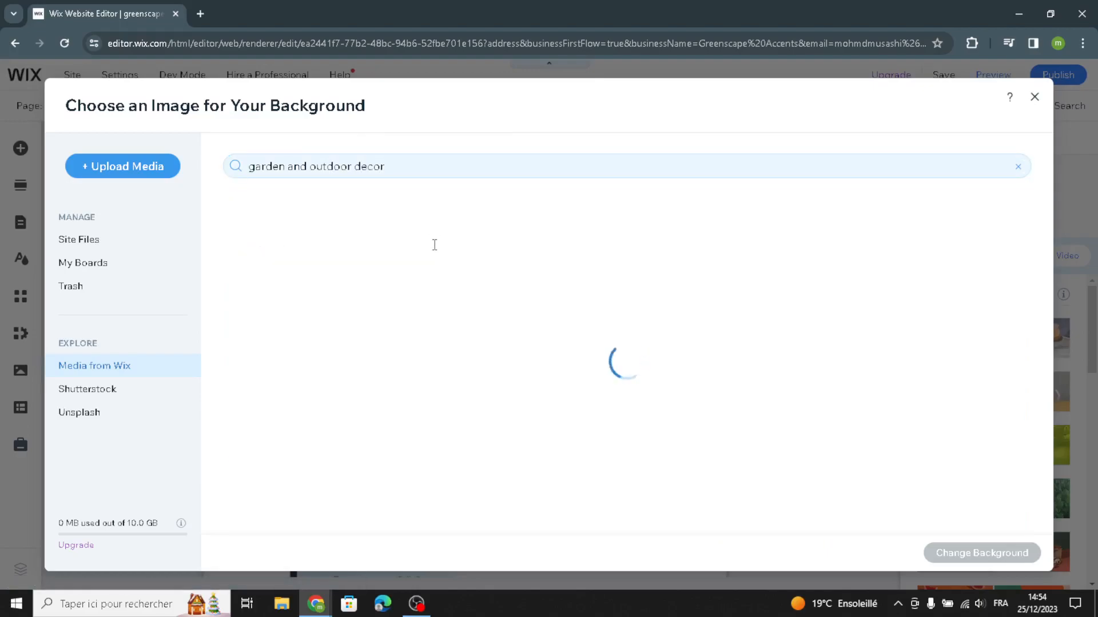
Browse the image results and try to apply the "Garden" photo with the lawn and hanging laundry as the About section's strip background.
scroll(504, 379, "down", 5)
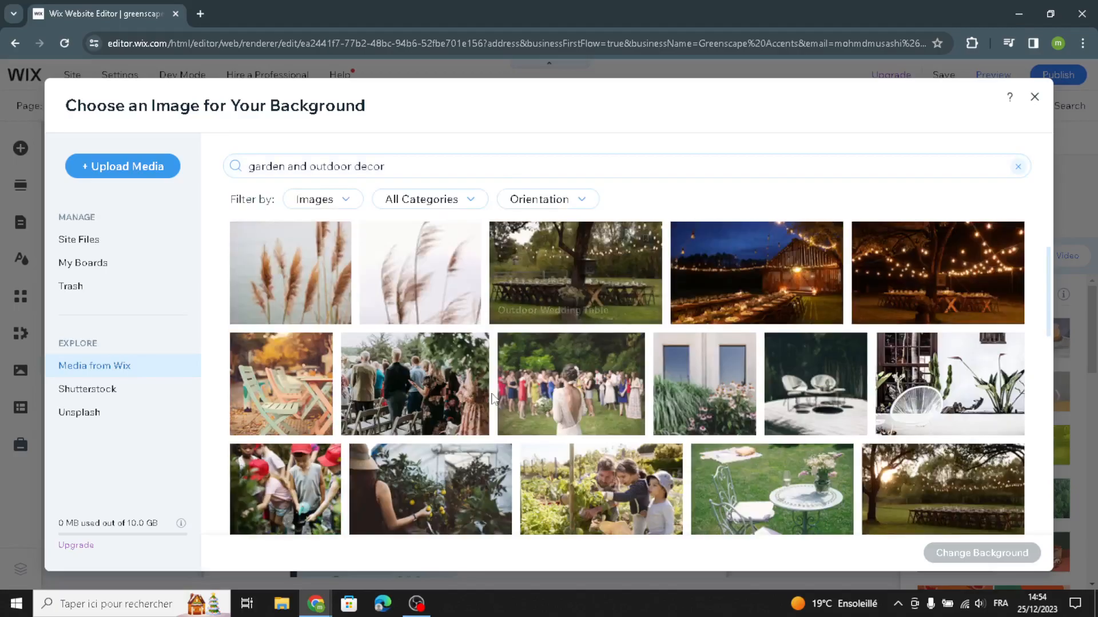
scroll(655, 394, "down", 1)
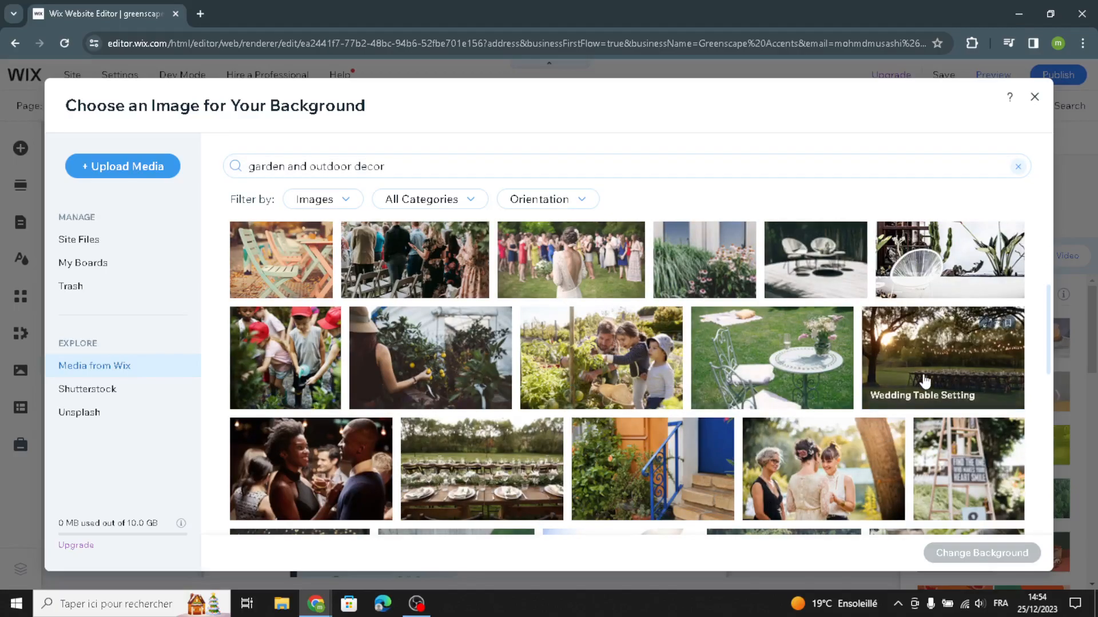
scroll(709, 426, "down", 1)
scroll(708, 426, "down", 3)
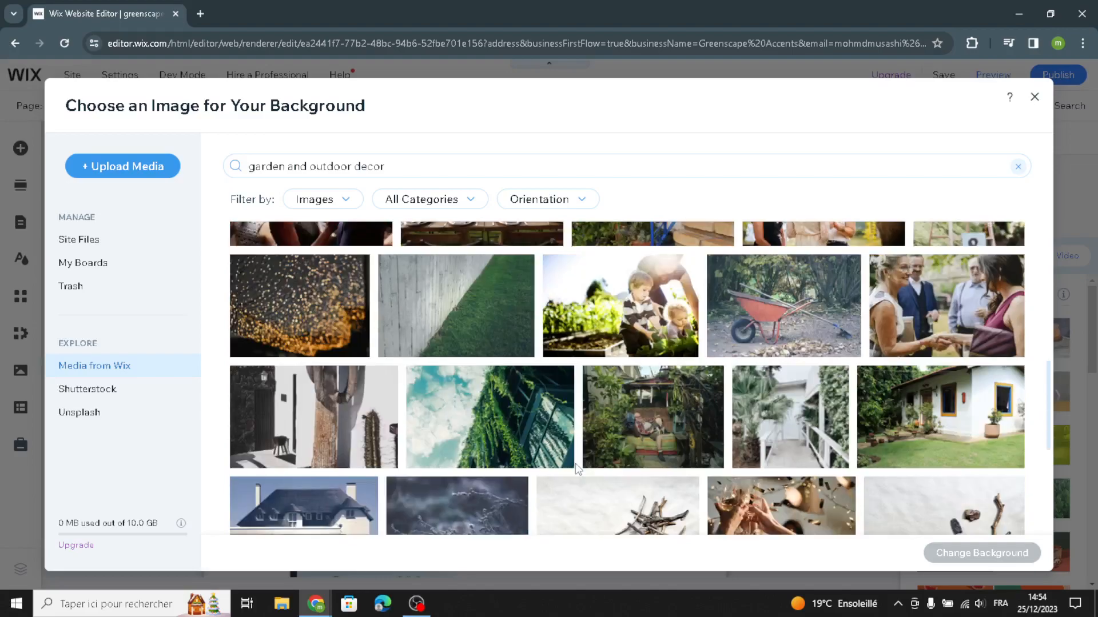
scroll(605, 457, "down", 3)
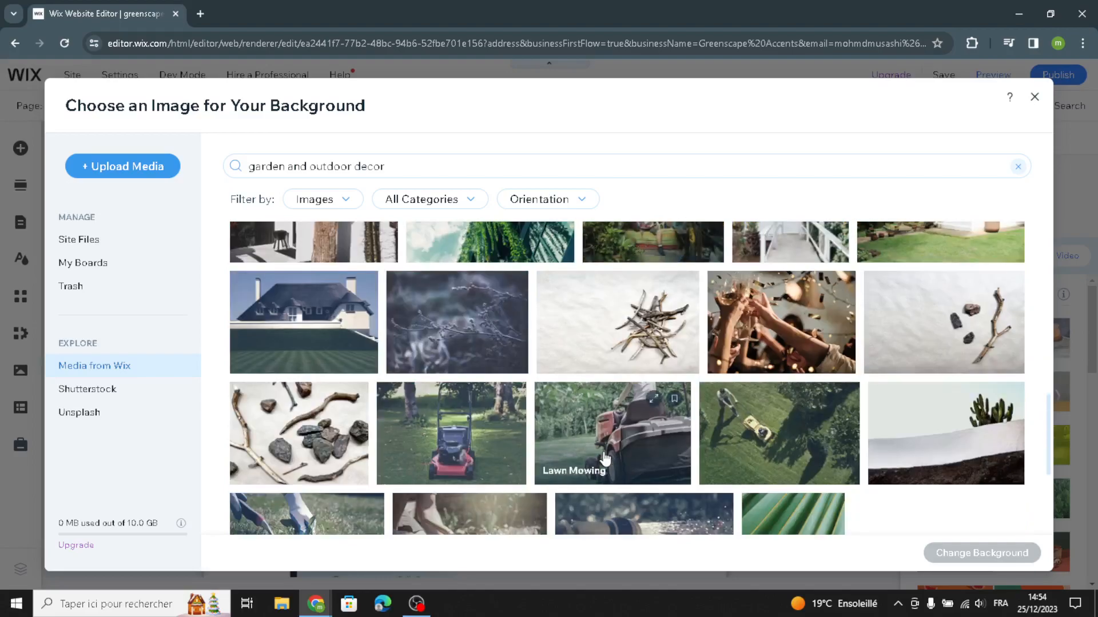
scroll(605, 458, "up", 10)
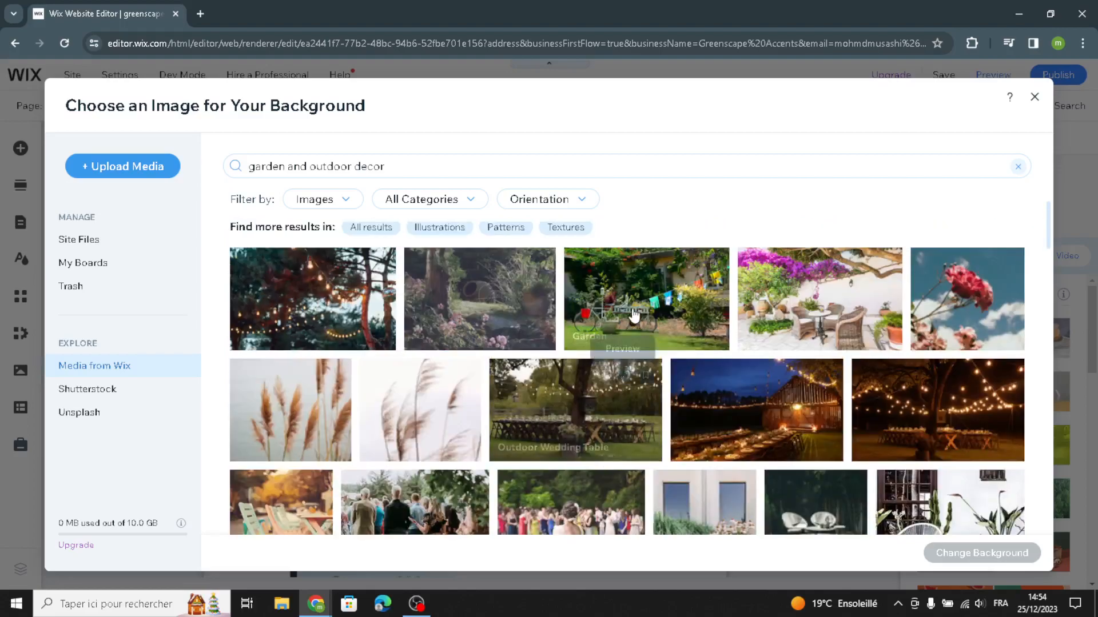
left_click(646, 303)
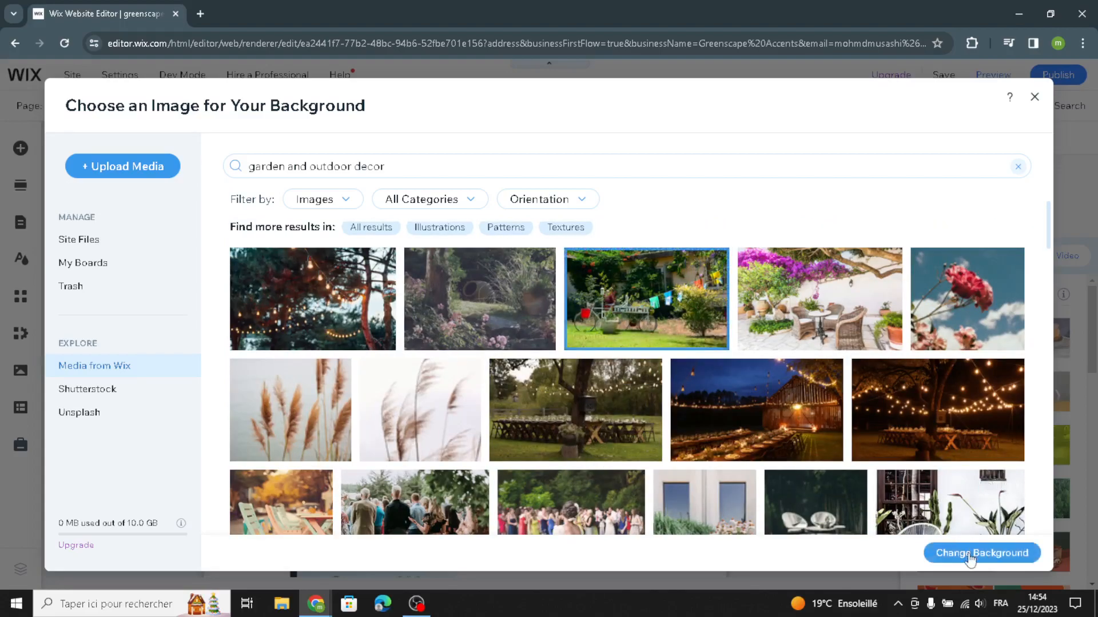
left_click(971, 559)
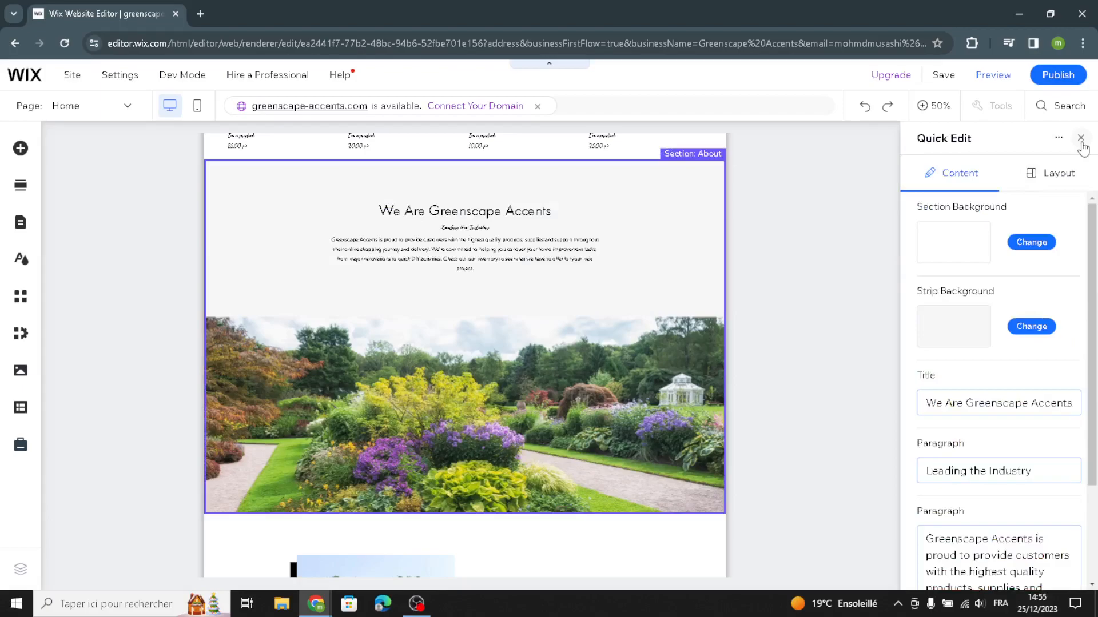
Replace the About section's paragraph with AI-generated text, using the suggested About section prompt for Greenscape Accents.
left_click(1081, 142)
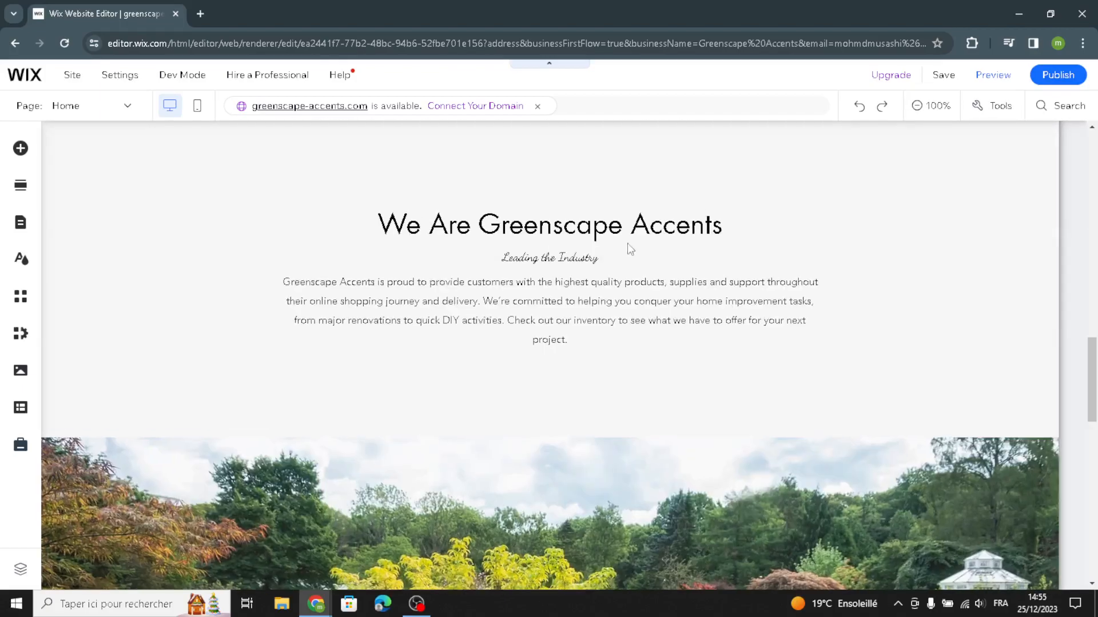
left_click(423, 298)
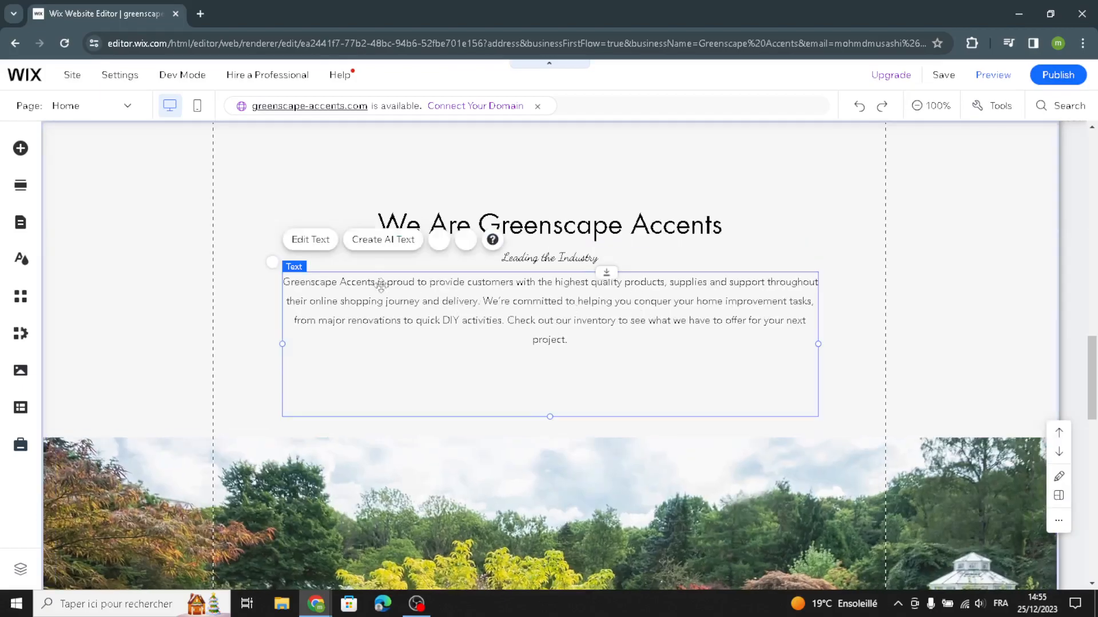
left_click(369, 243)
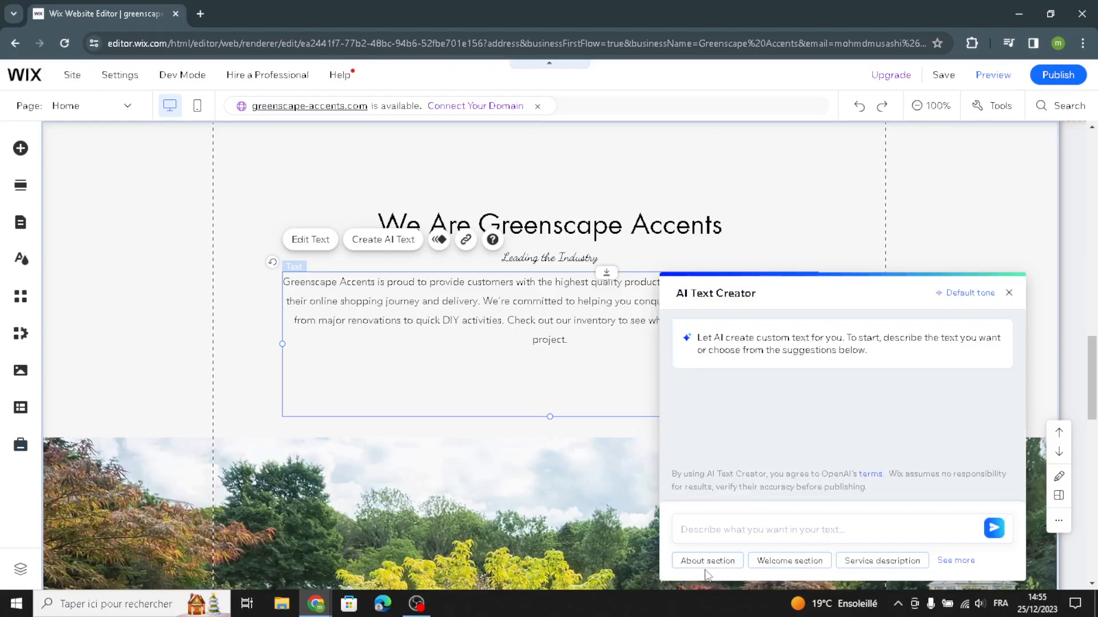
left_click(708, 561)
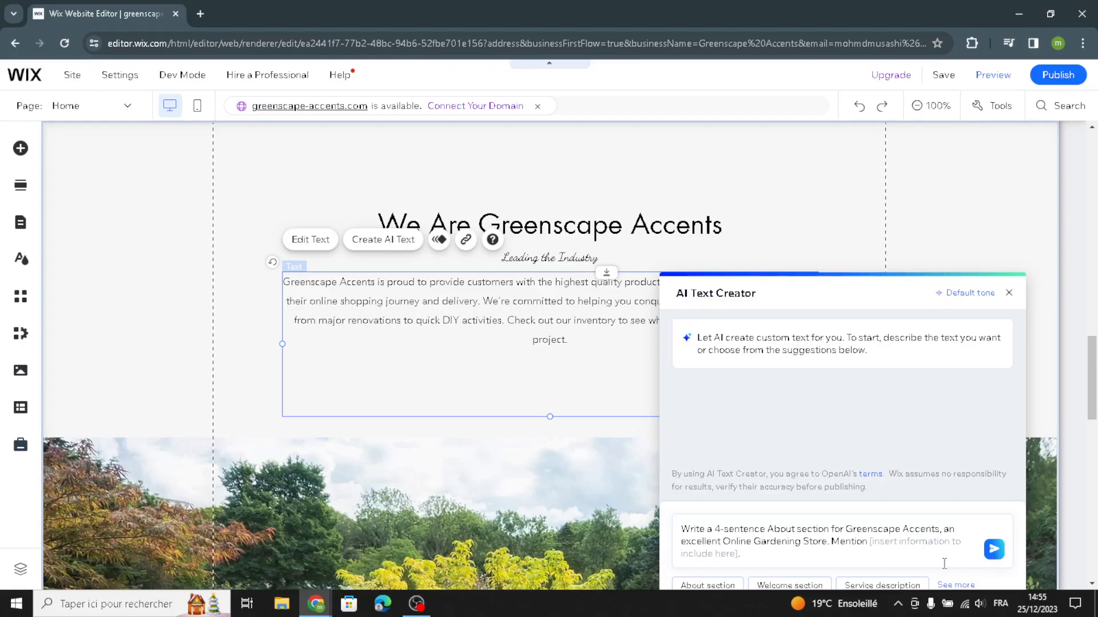
left_click(993, 552)
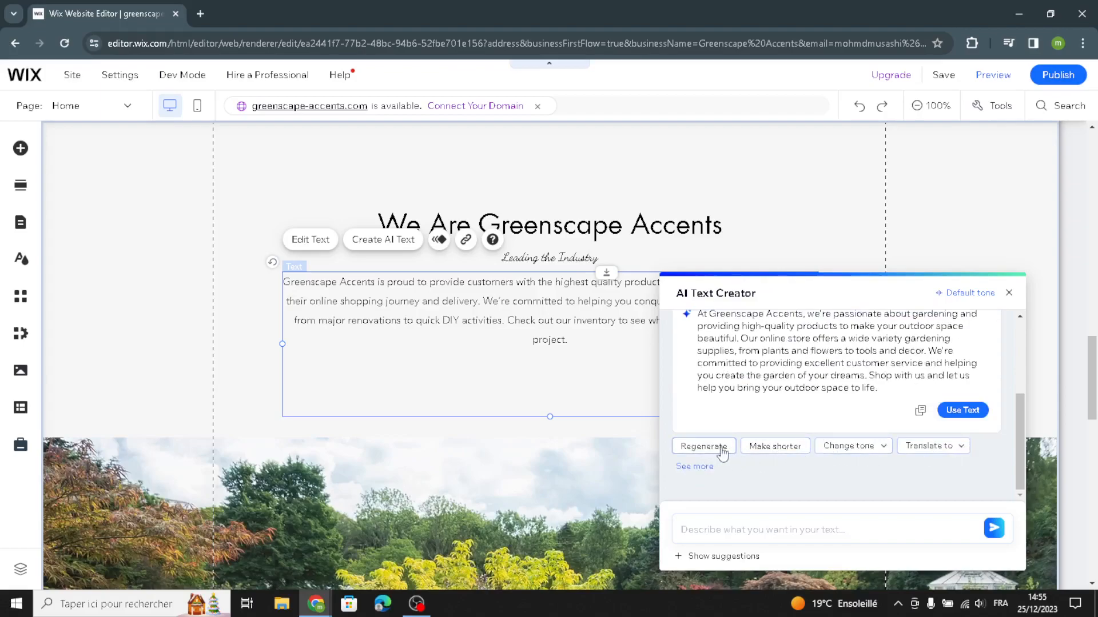
left_click(964, 411)
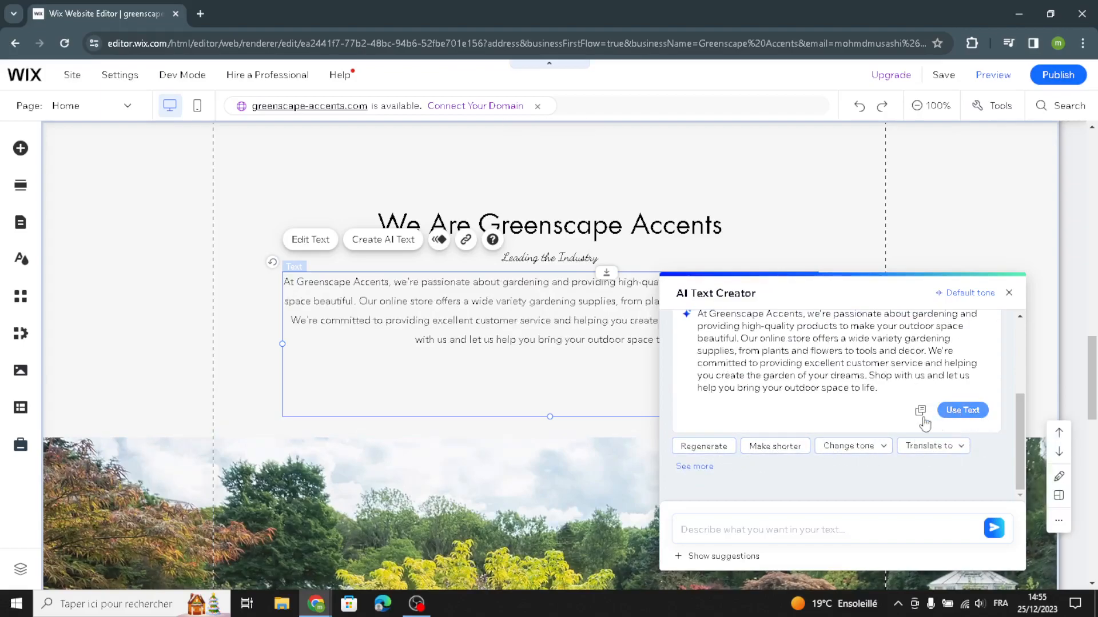
left_click(201, 394)
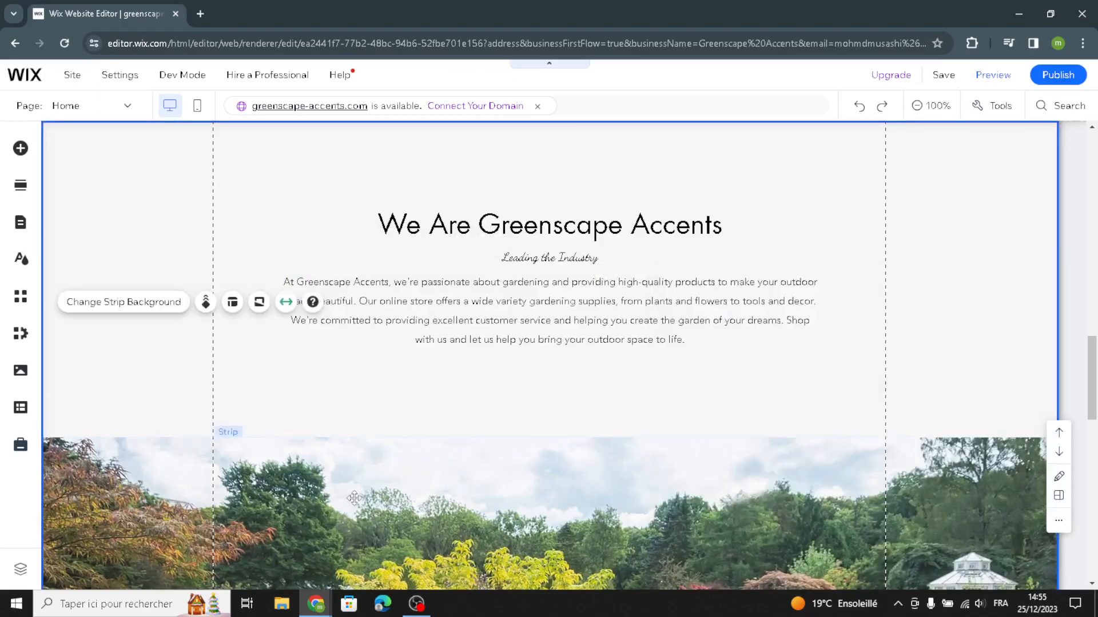
Look at the background options of the garden photo strip below the About text, and close them.
scroll(355, 498, "down", 5)
scroll(354, 498, "up", 3)
left_click(348, 382)
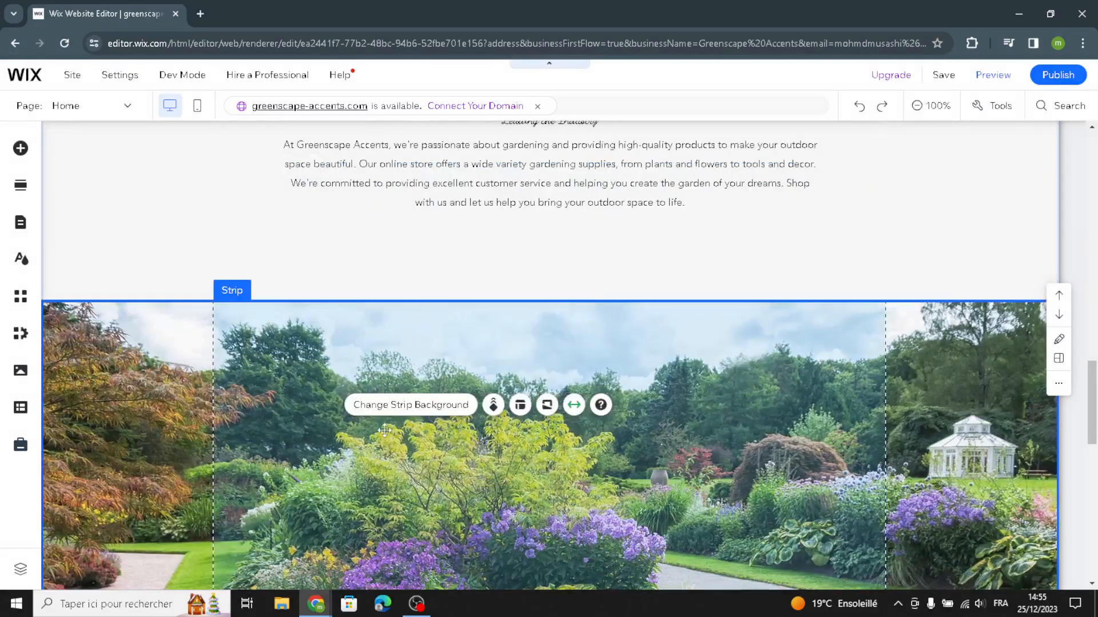
left_click(403, 407)
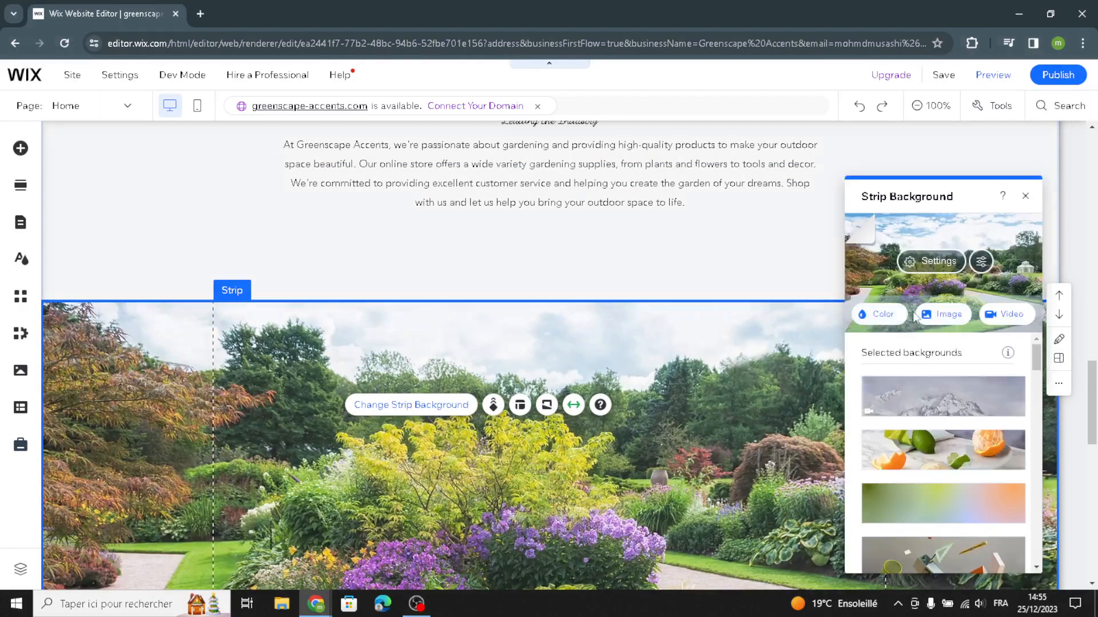
left_click(1026, 195)
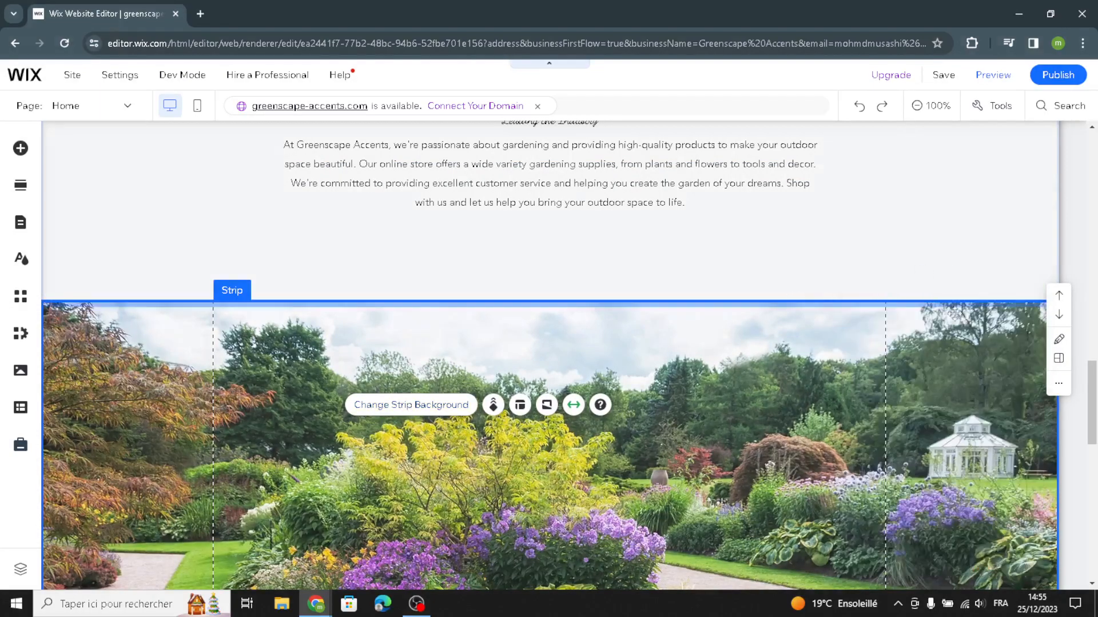
scroll(862, 443, "up", 5)
scroll(866, 449, "down", 3)
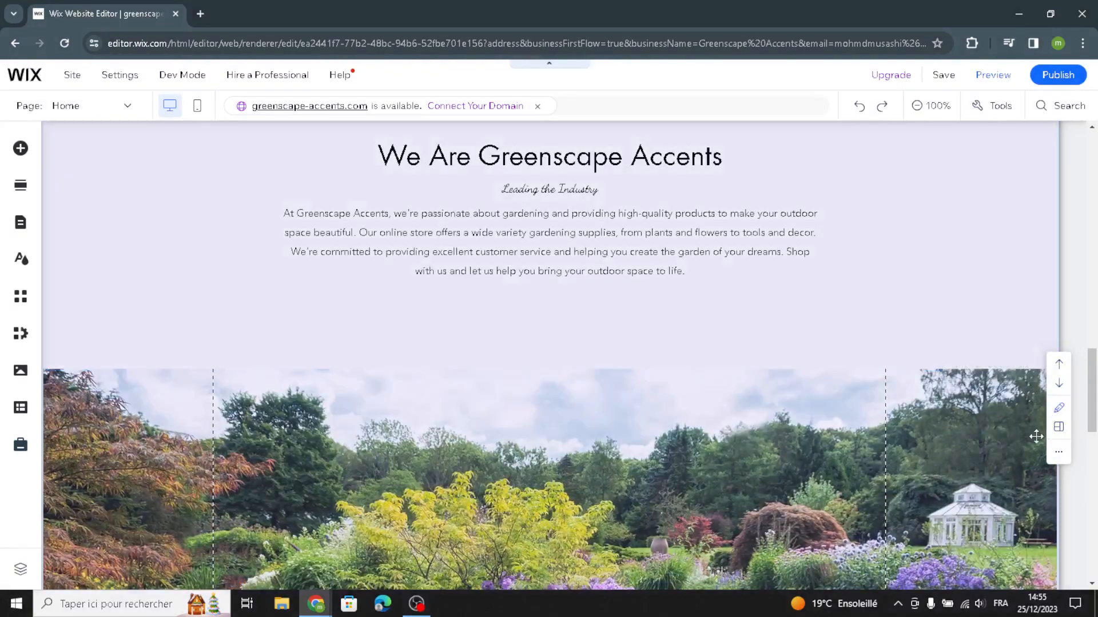
Change the font of the description paragraph in the Features section to Azeret Mono.
scroll(787, 486, "down", 5)
scroll(784, 495, "down", 5)
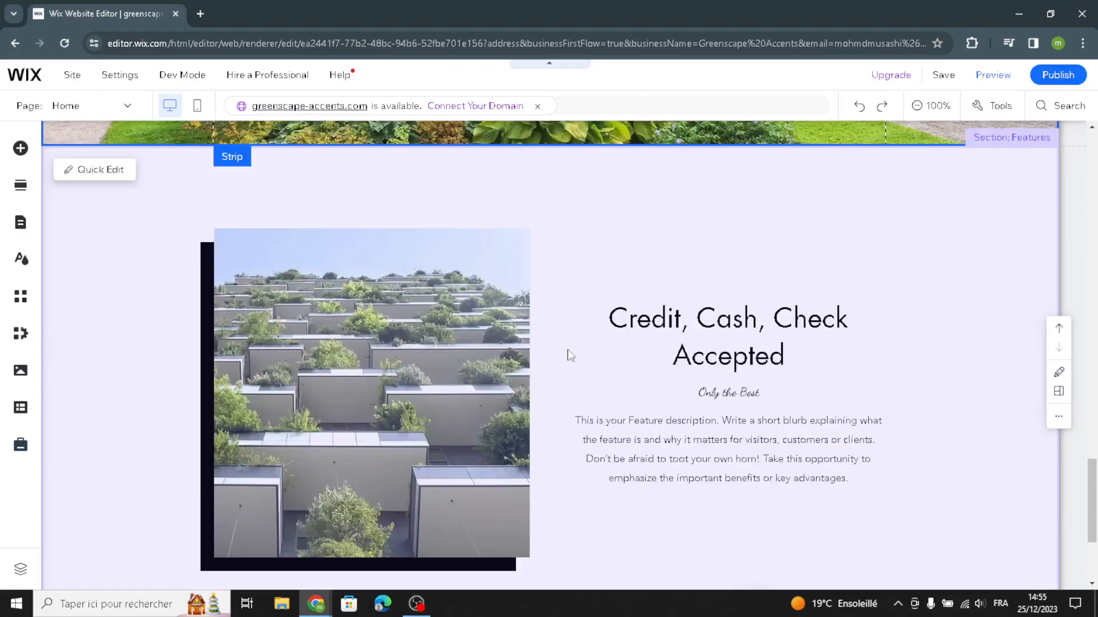
left_click(592, 296)
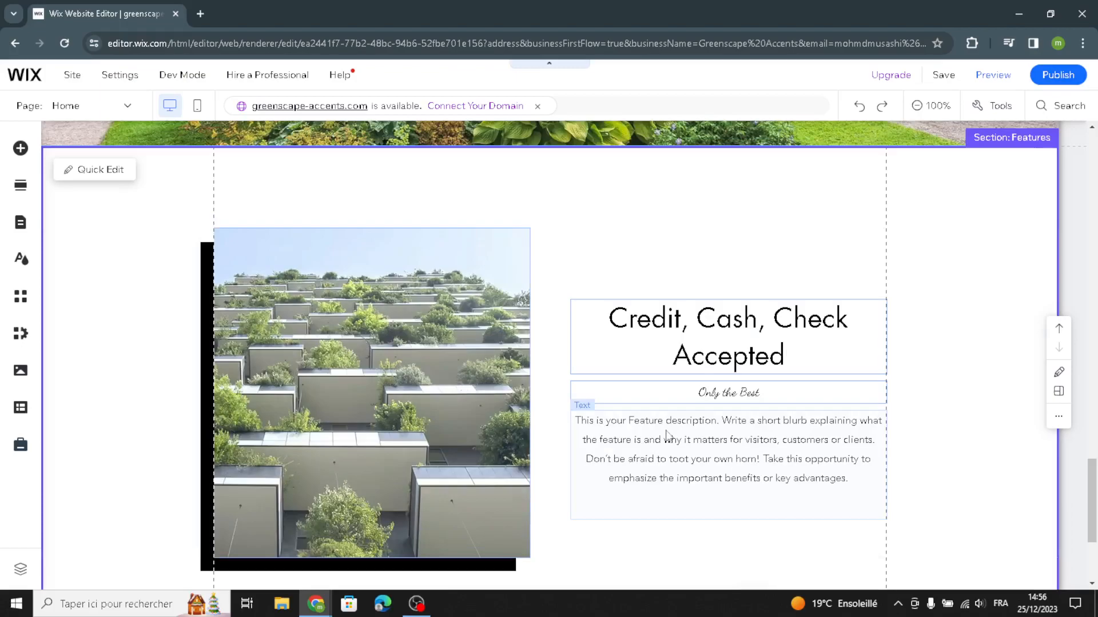
left_click(647, 406)
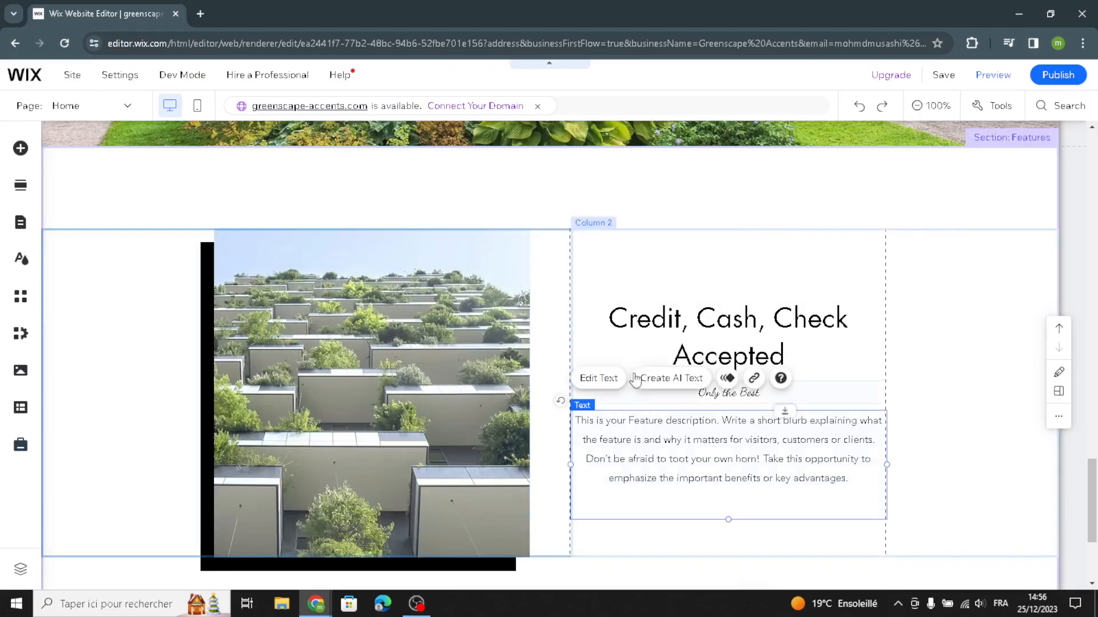
left_click(597, 388)
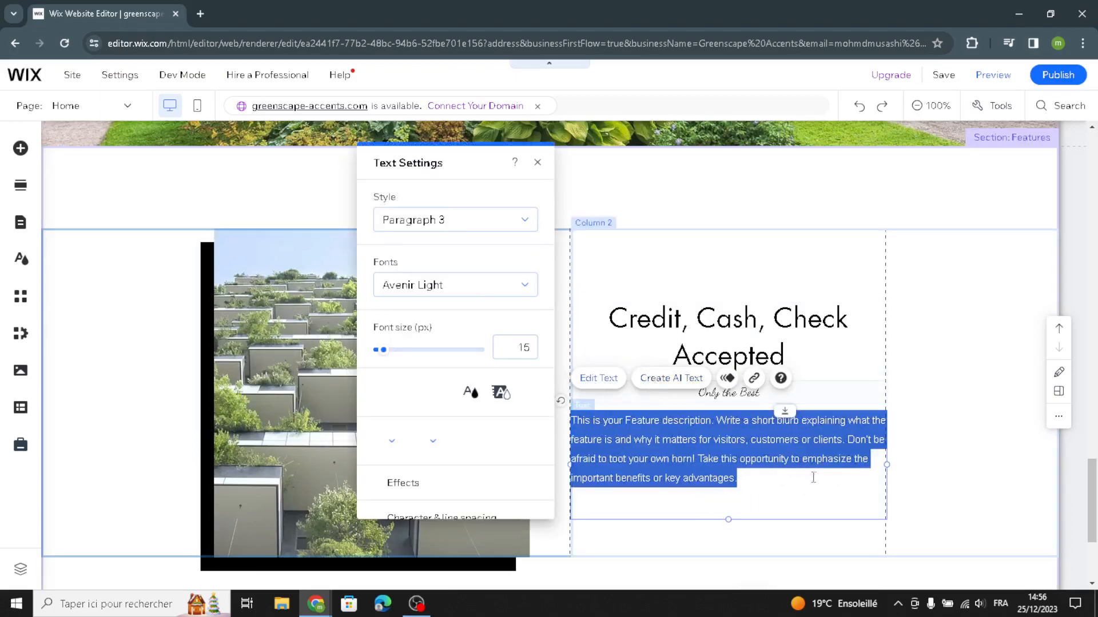
left_click(496, 288)
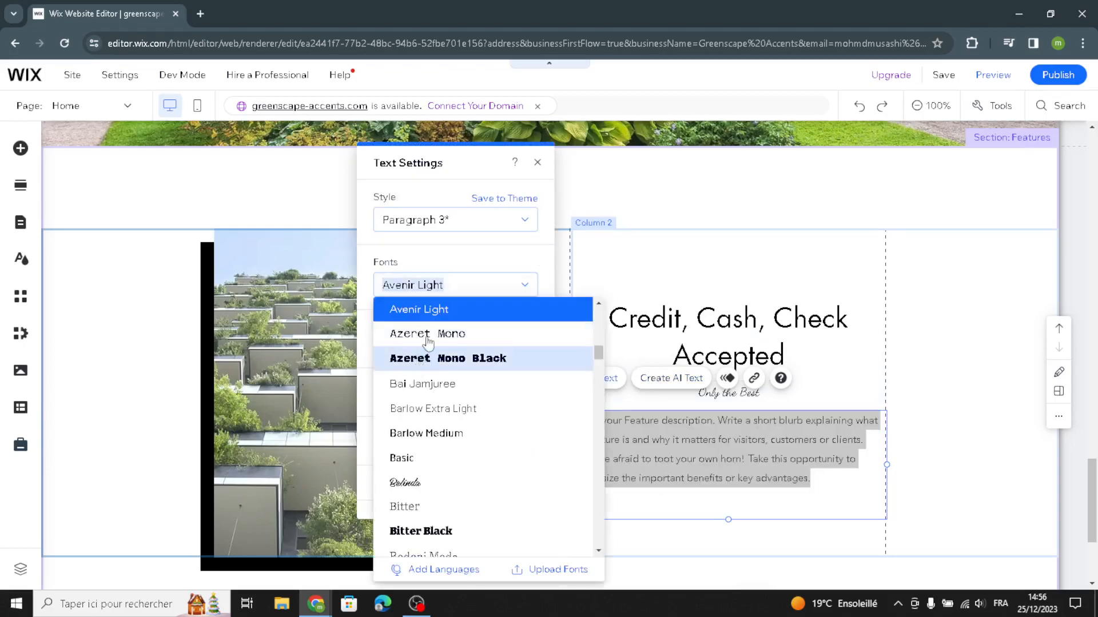
left_click(430, 335)
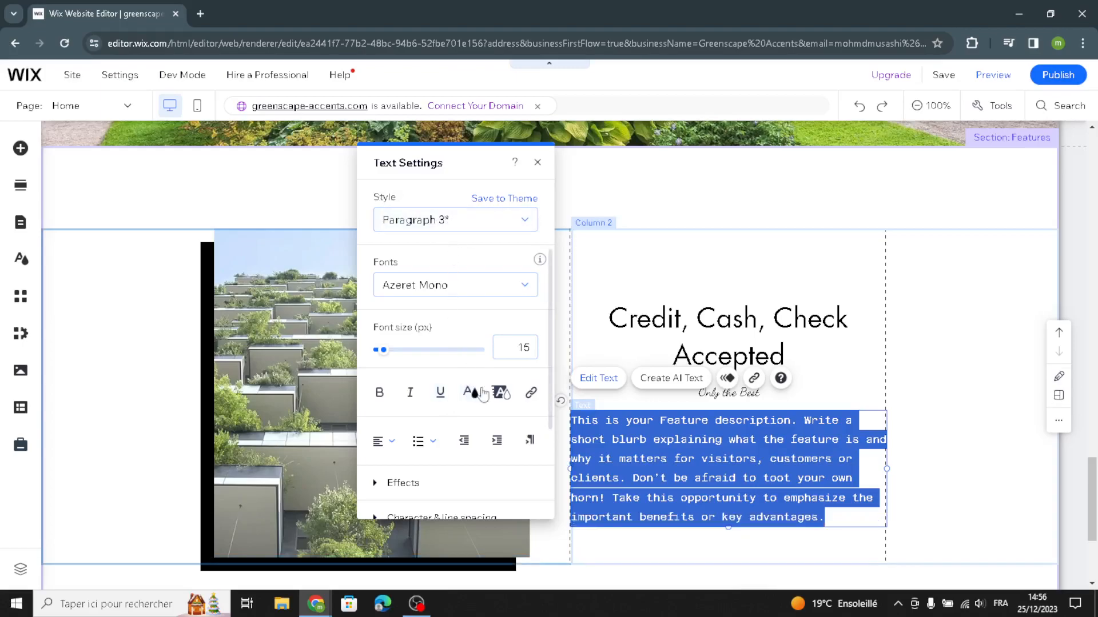
scroll(493, 505, "down", 2)
scroll(458, 409, "up", 2)
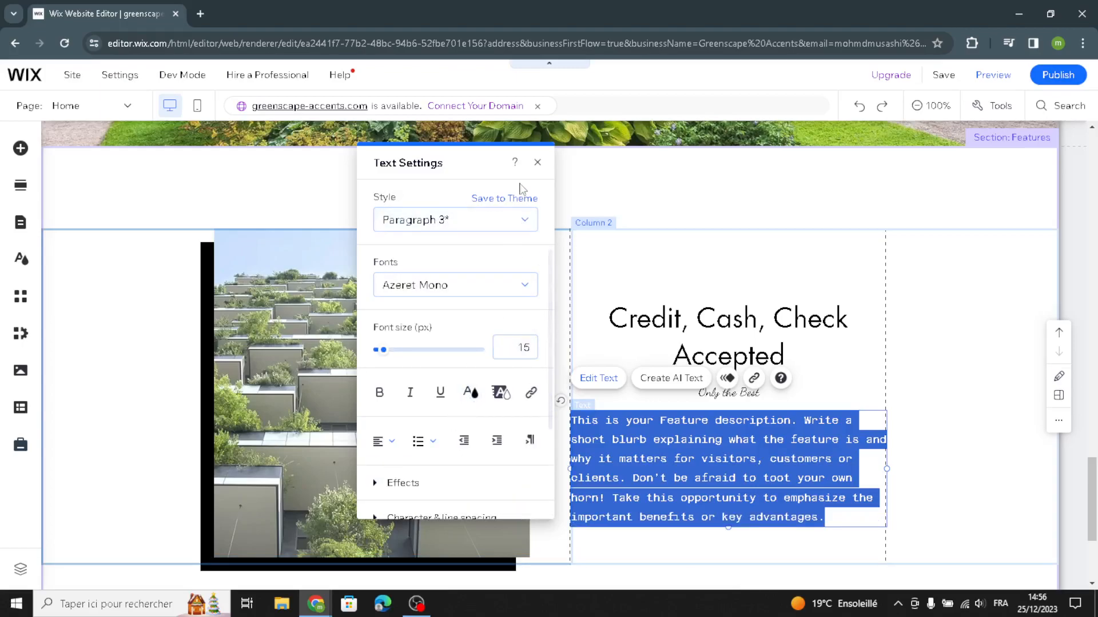
left_click(537, 163)
Examine the homepage's footer and look back over the page's sections up to the header.
scroll(556, 436, "down", 4)
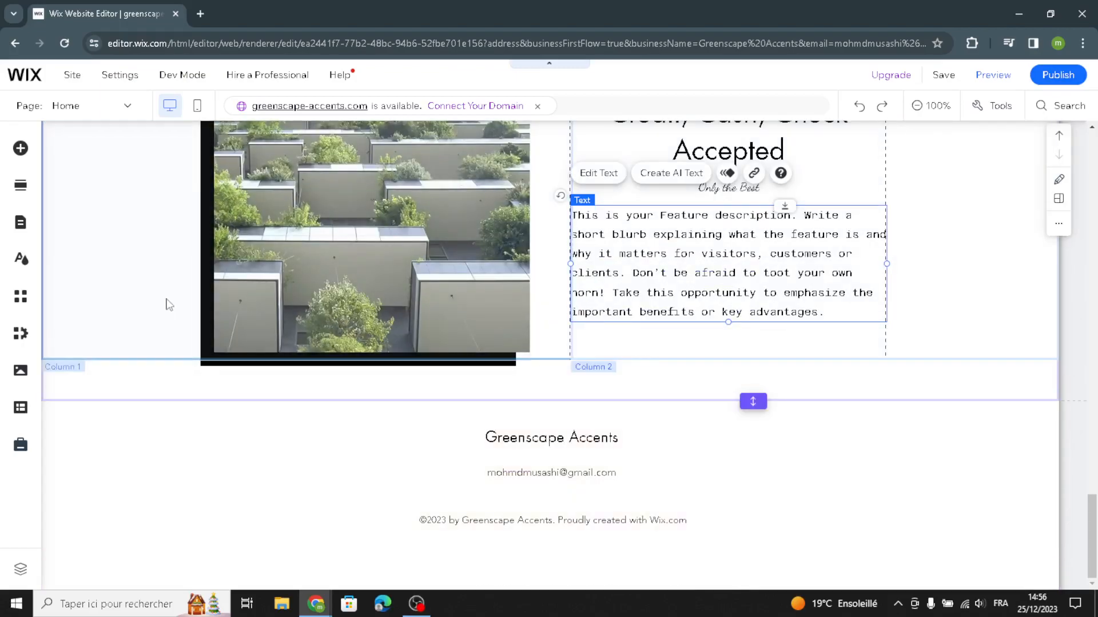
left_click(288, 516)
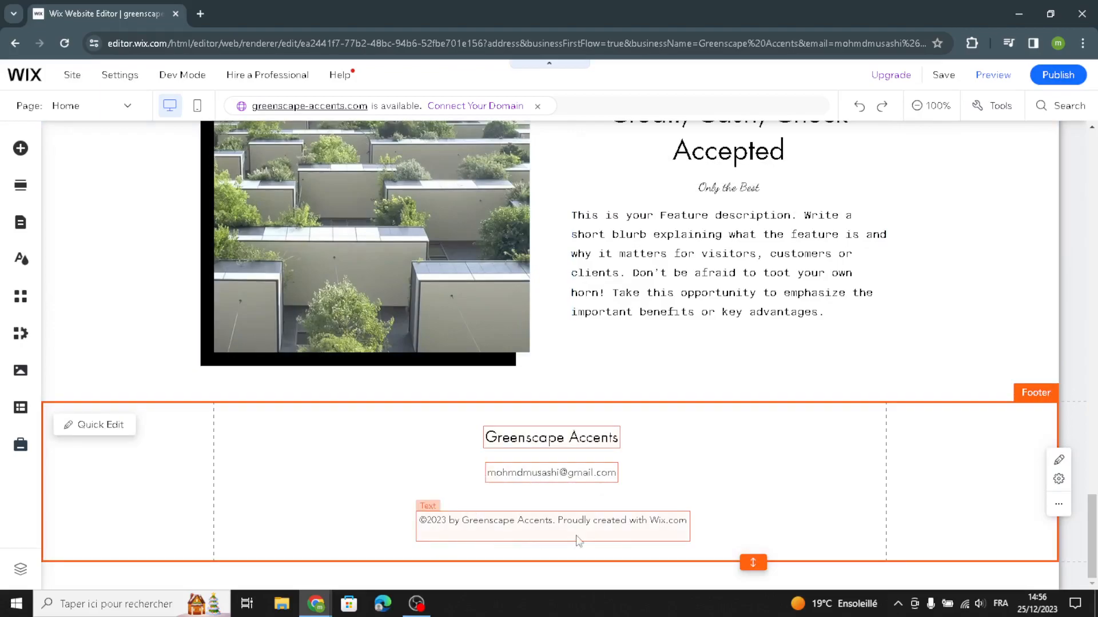
scroll(753, 484, "up", 7)
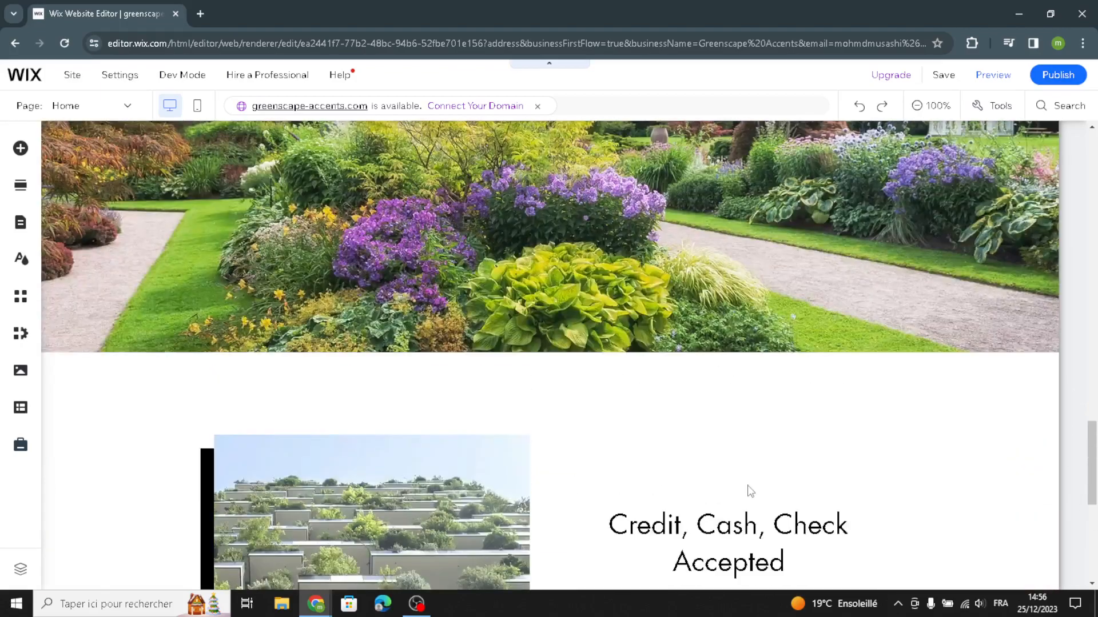
scroll(750, 490, "up", 18)
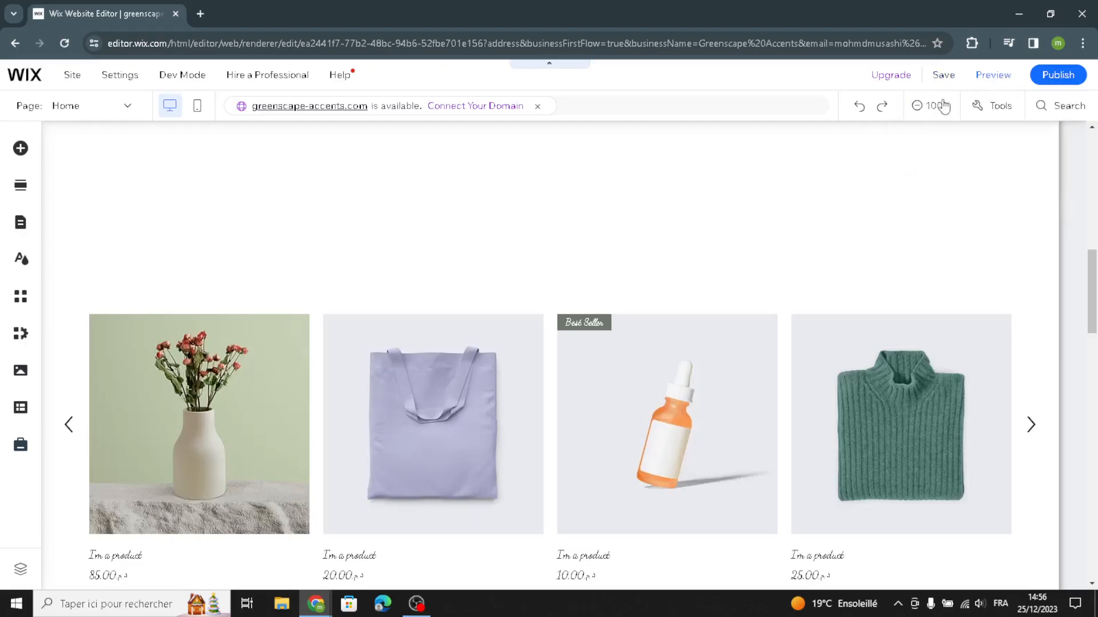
scroll(801, 288, "up", 10)
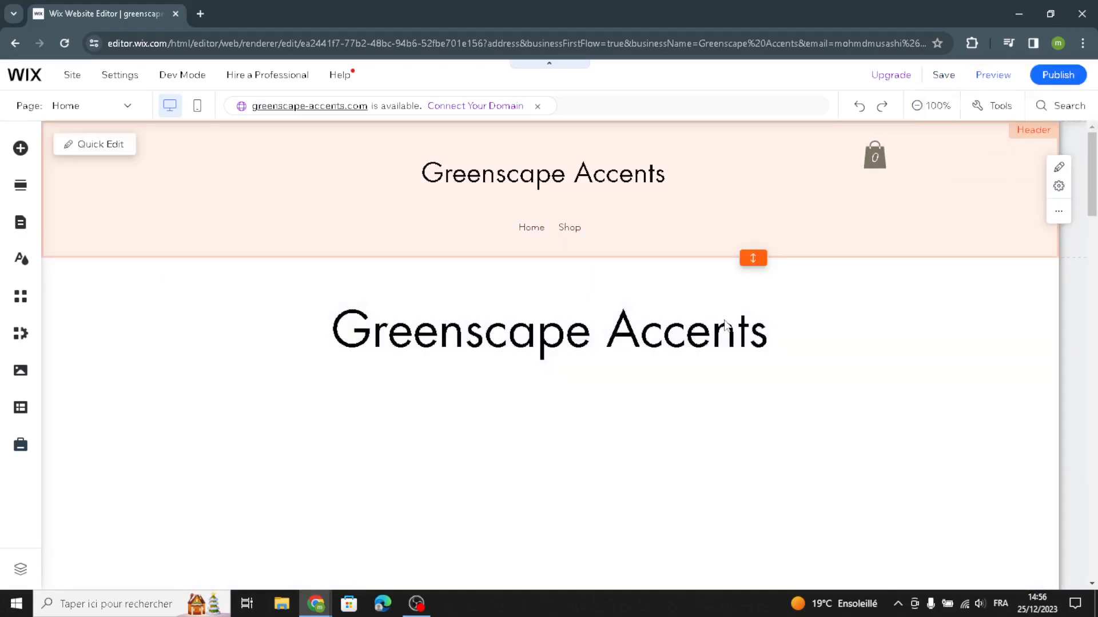
scroll(722, 346, "down", 5)
scroll(486, 514, "down", 5)
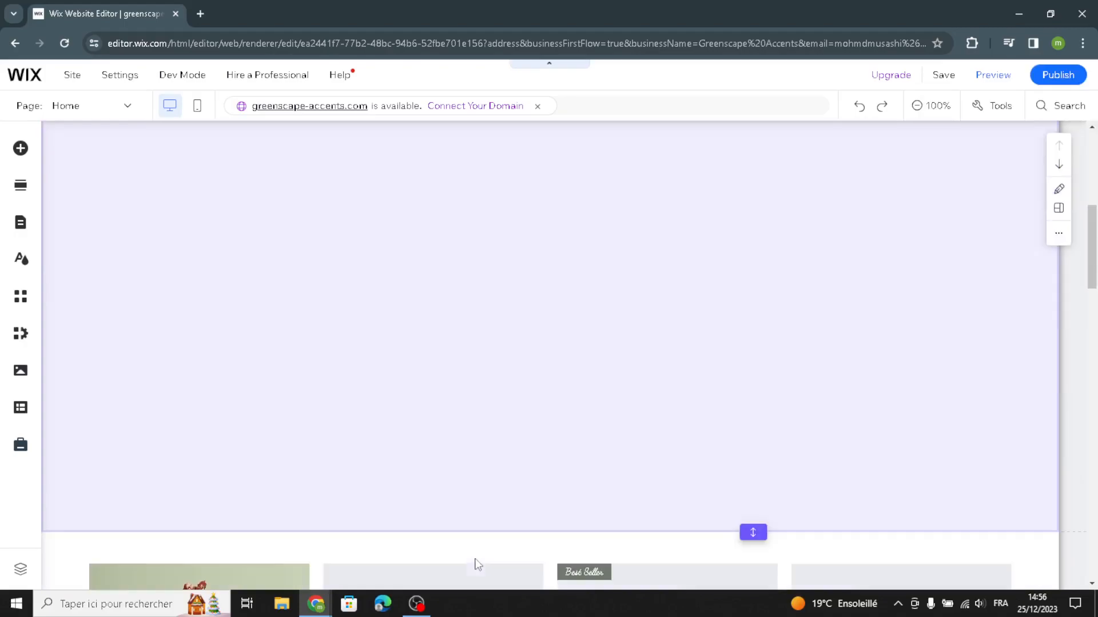